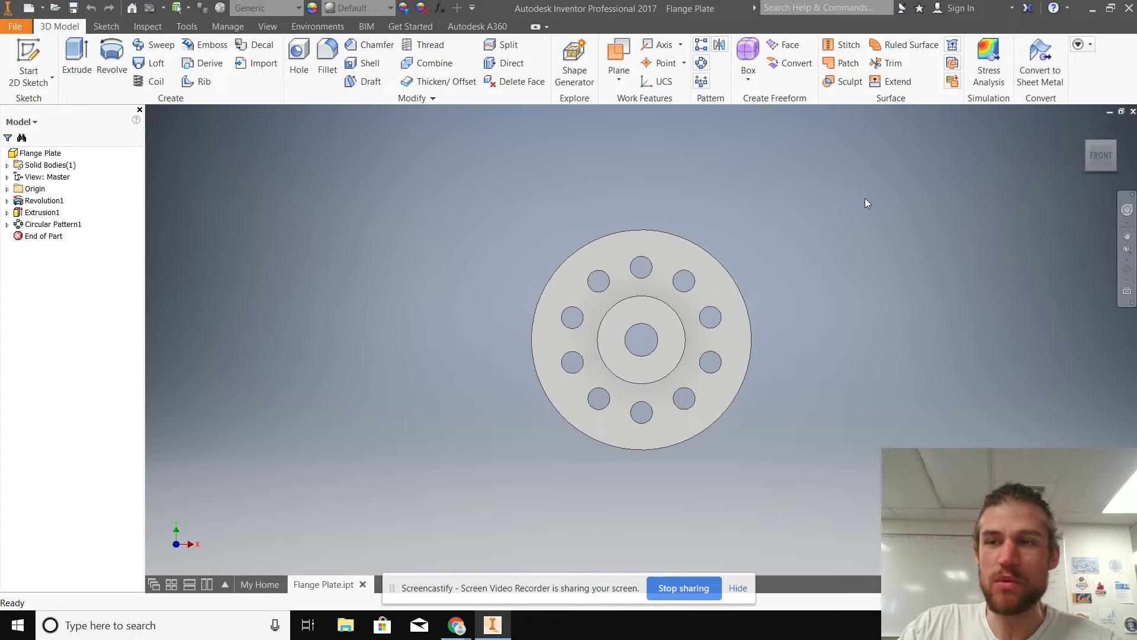
Switch to the My Home page showing templates, projects and recent documents.
click(261, 584)
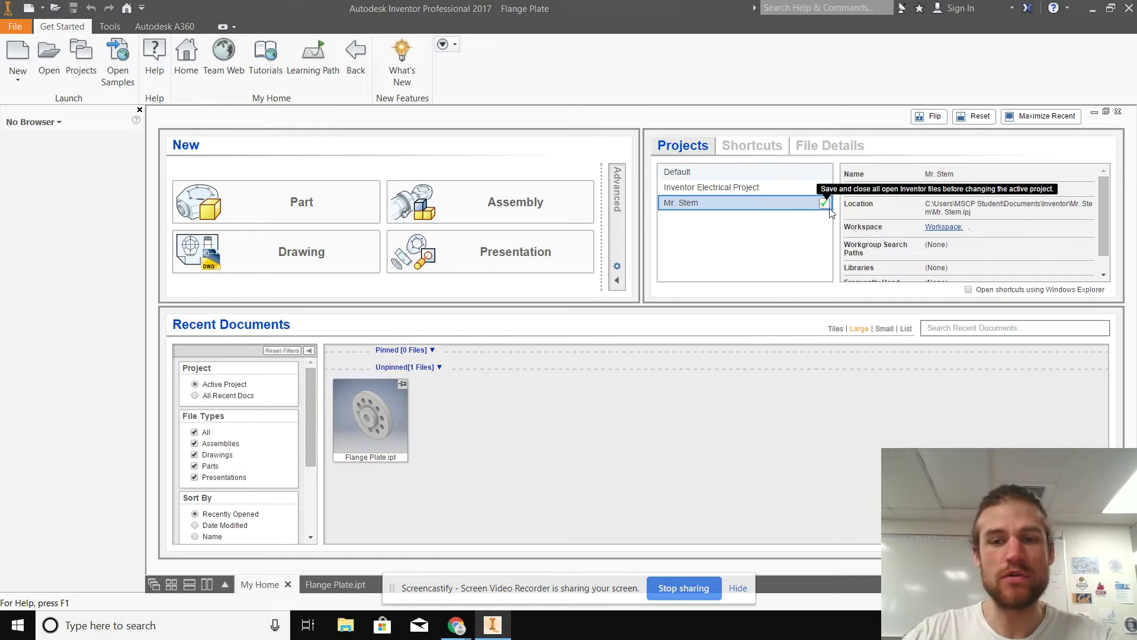
Bring the Flange Plate.ipt part back as the active document.
mouse_move(363, 426)
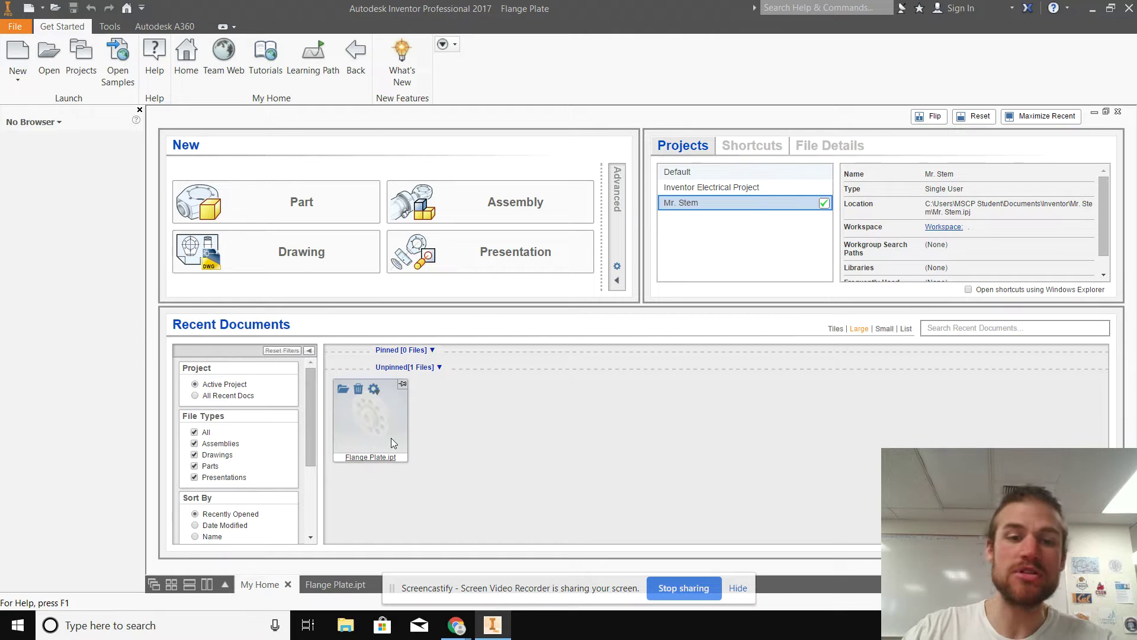
click(331, 586)
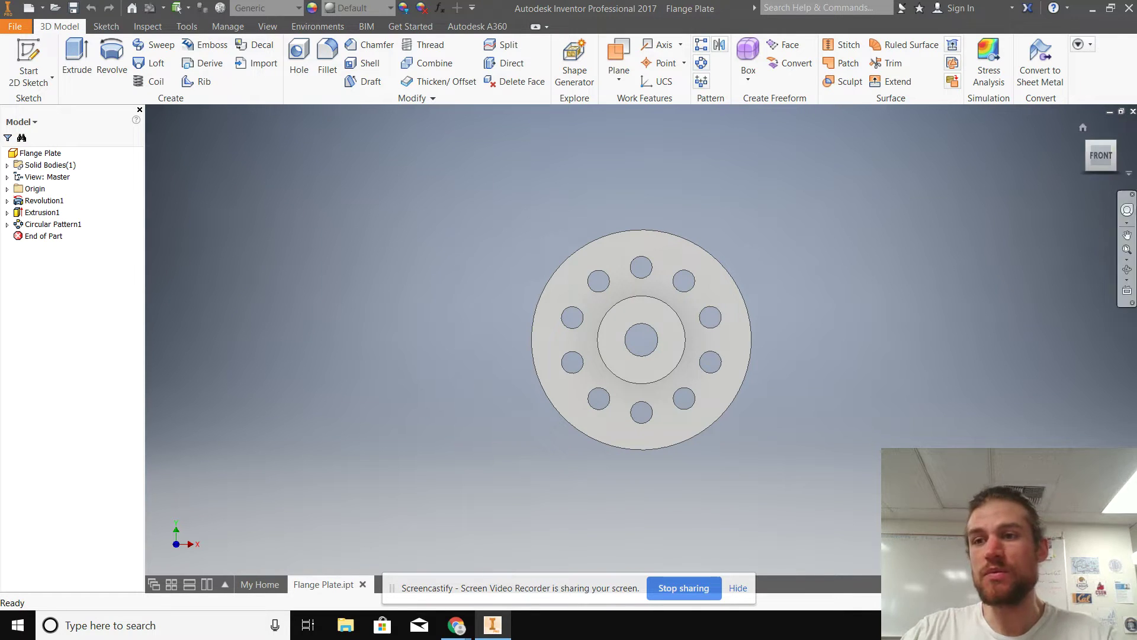
Turn the part with the ViewCube and set the current view as Front.
click(1123, 157)
right_click(1108, 159)
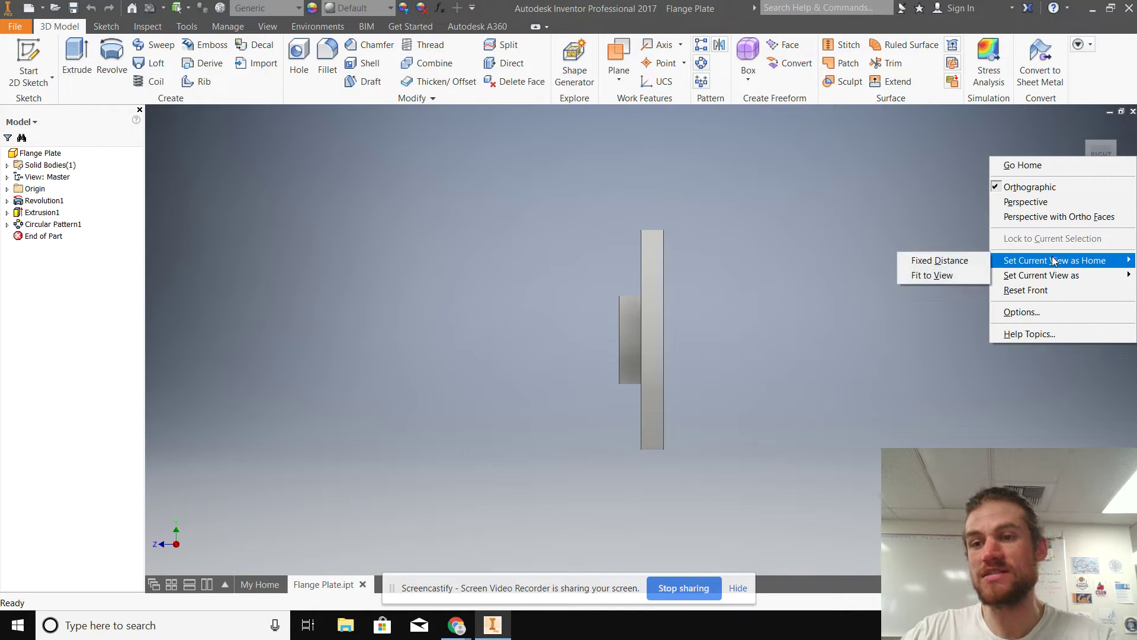
mouse_move(1054, 275)
click(969, 289)
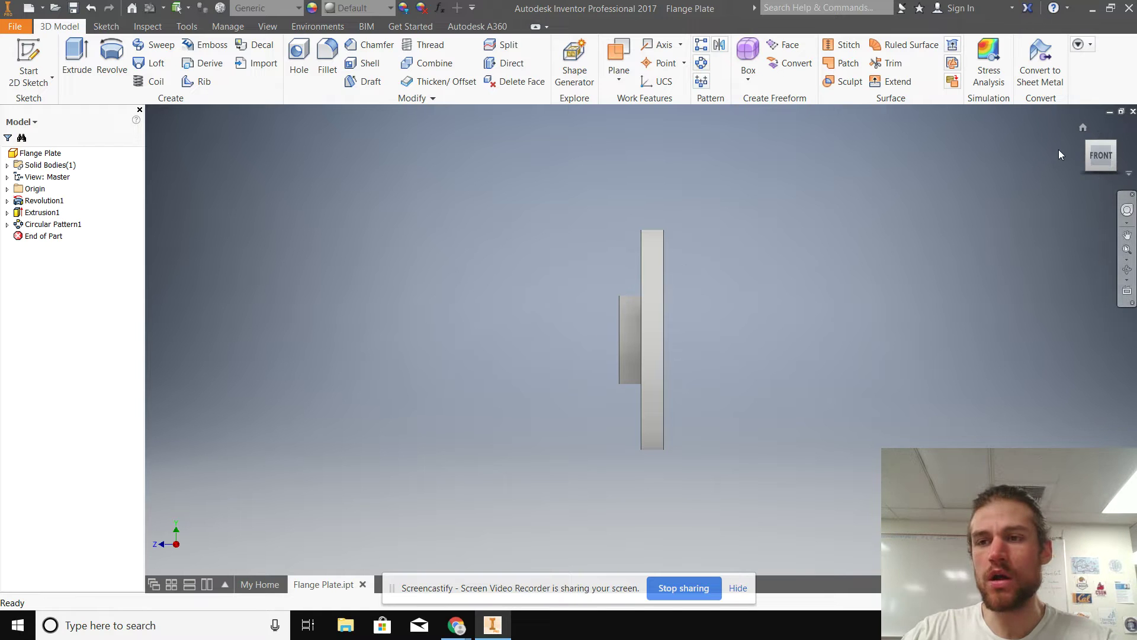
Redefine the face-on flange orientation as the Front view, then show it isometrically.
click(1081, 155)
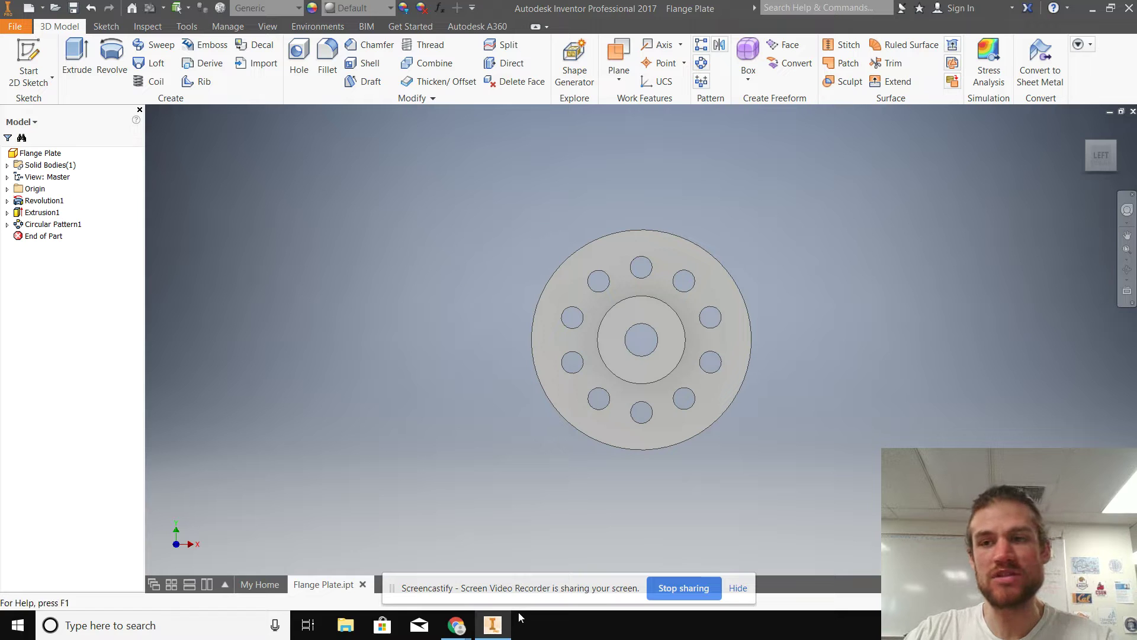
mouse_move(1127, 168)
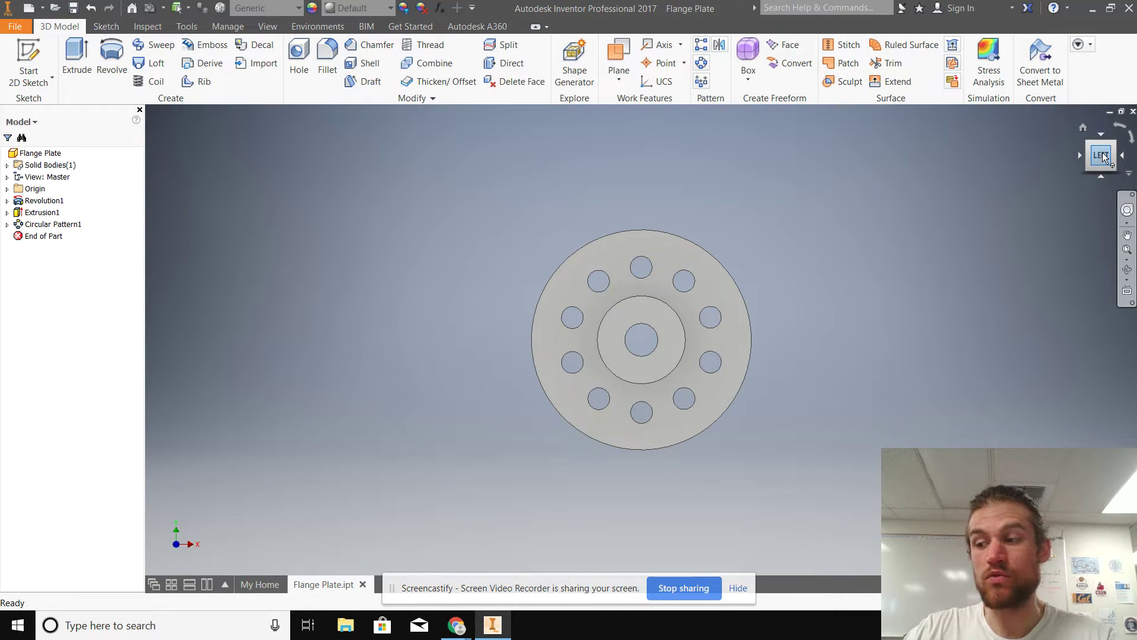
right_click(1103, 152)
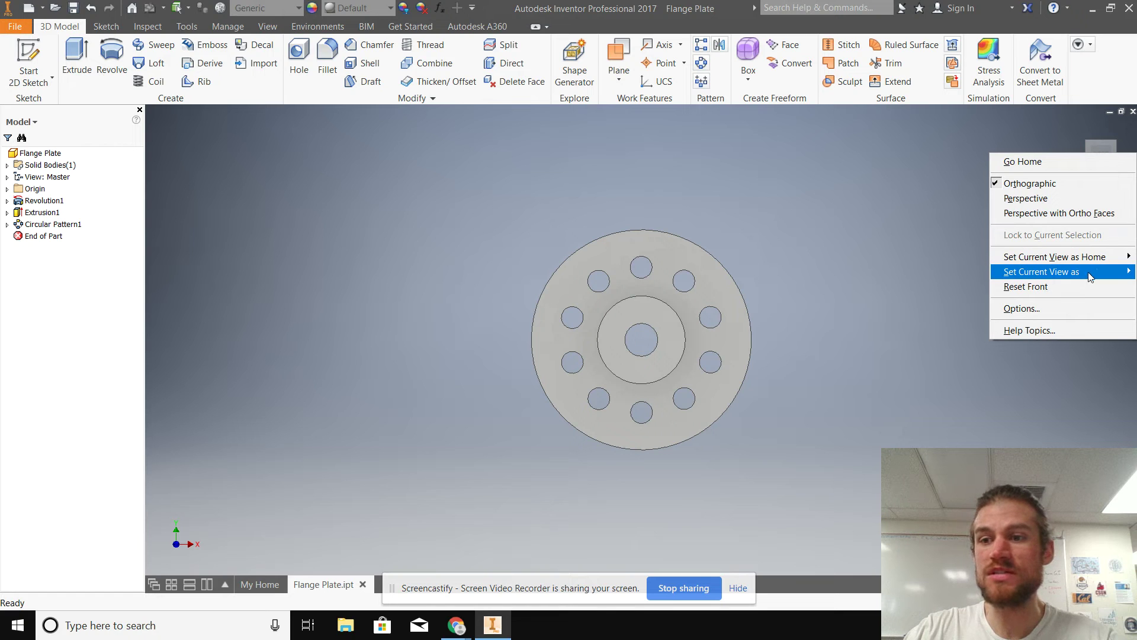
mouse_move(1089, 277)
click(968, 289)
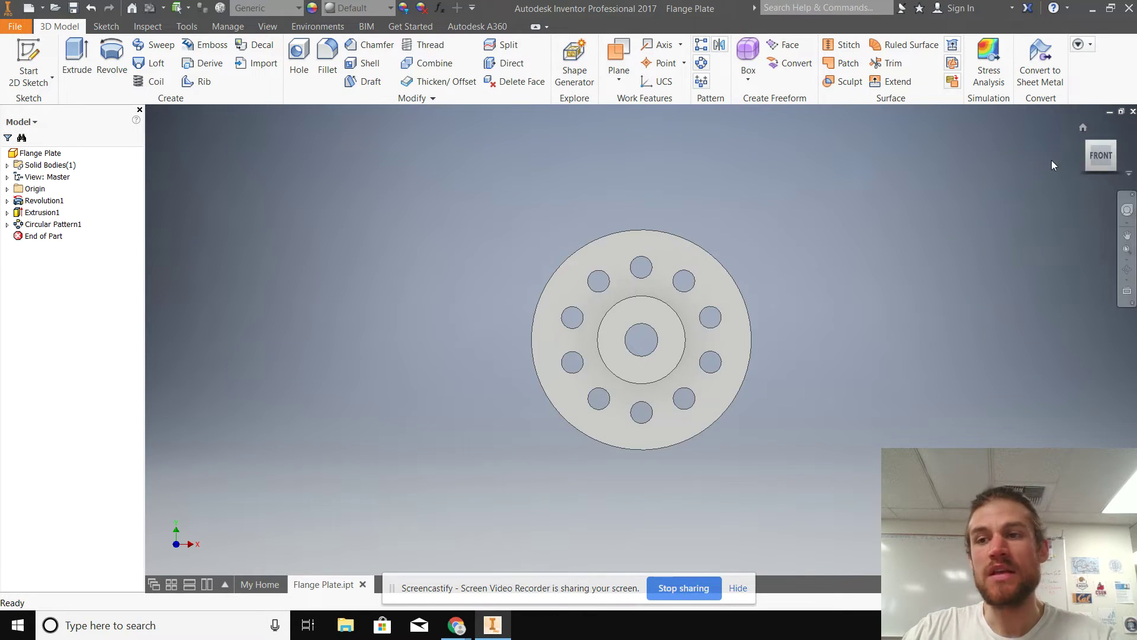
mouse_move(1117, 158)
click(1116, 145)
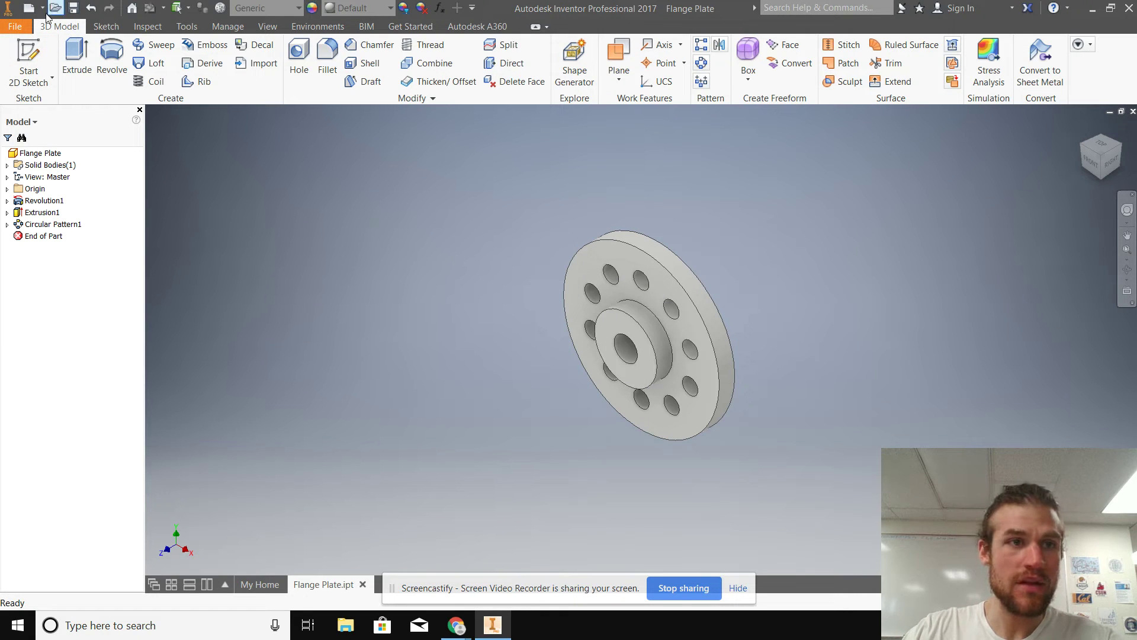
Save the Flange Plate part.
click(15, 26)
click(68, 153)
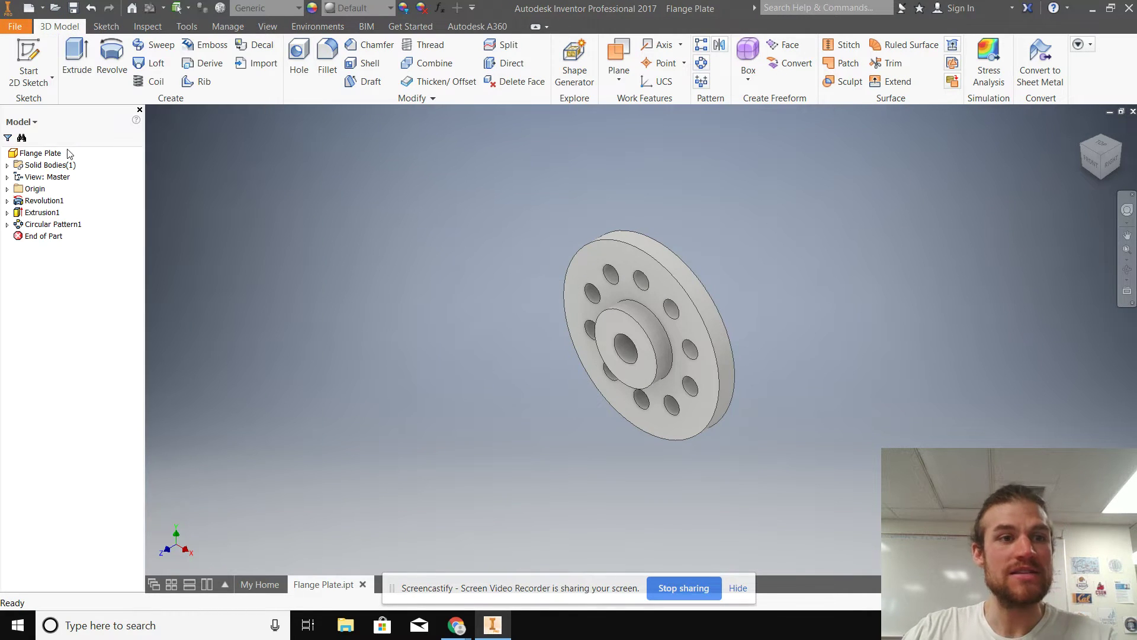
click(747, 592)
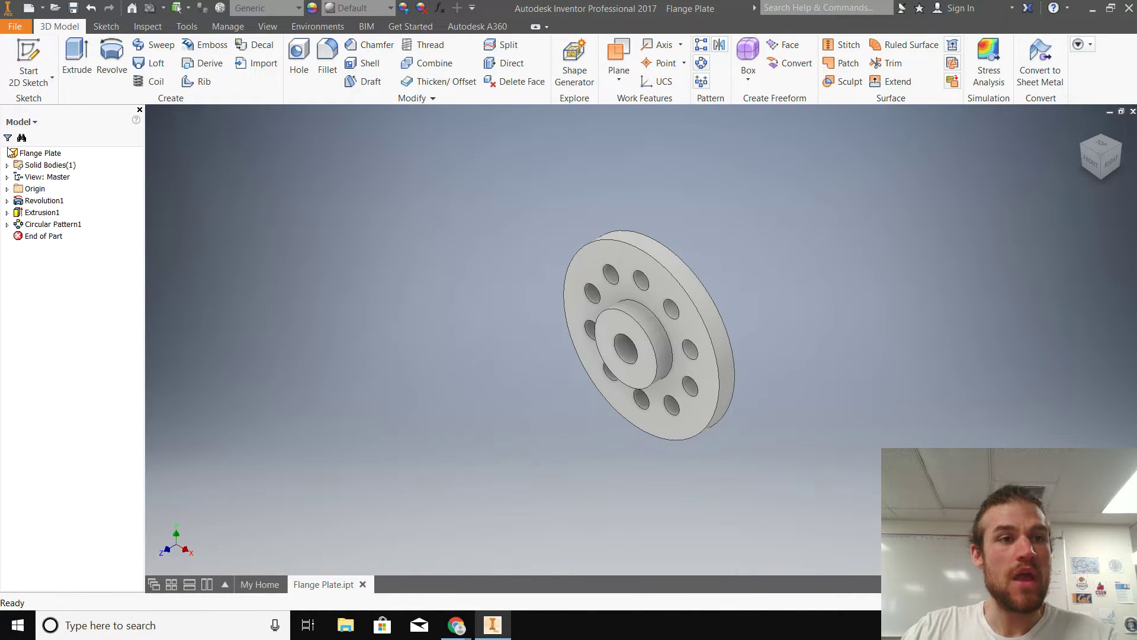
Create a new drawing, Drawing3, on an ANSI - Large sheet.
click(16, 26)
mouse_move(31, 79)
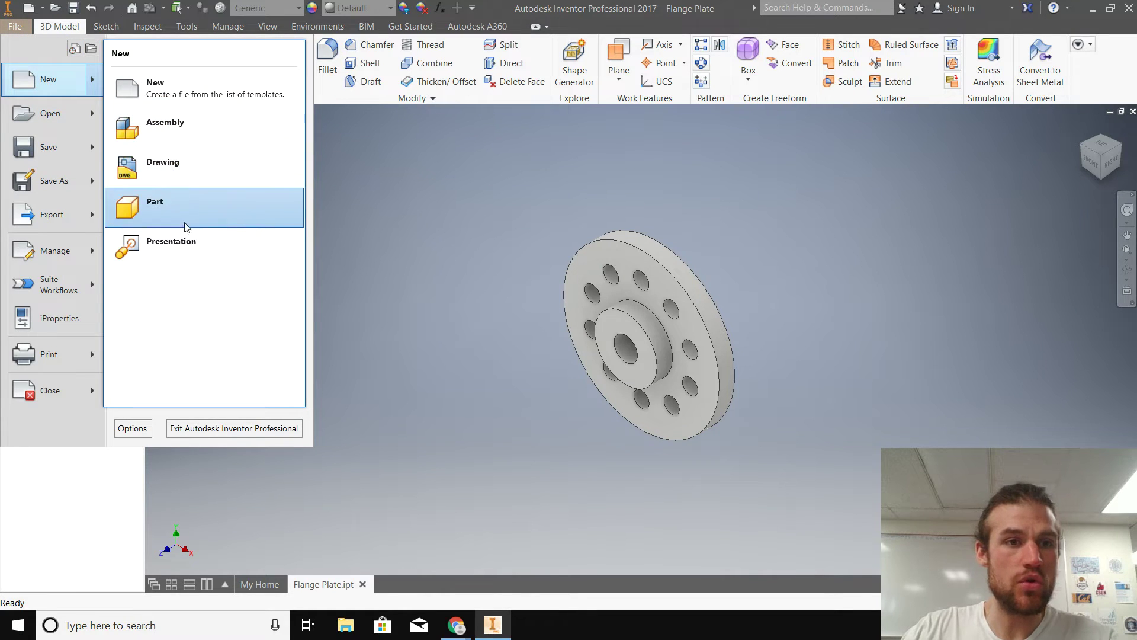
click(181, 180)
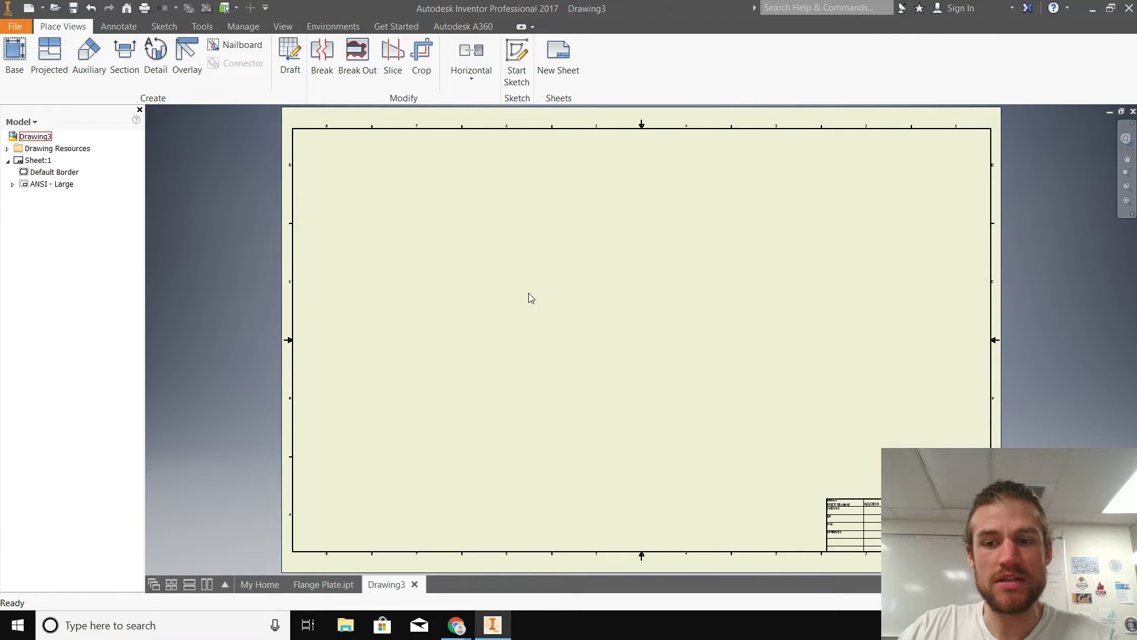
click(22, 72)
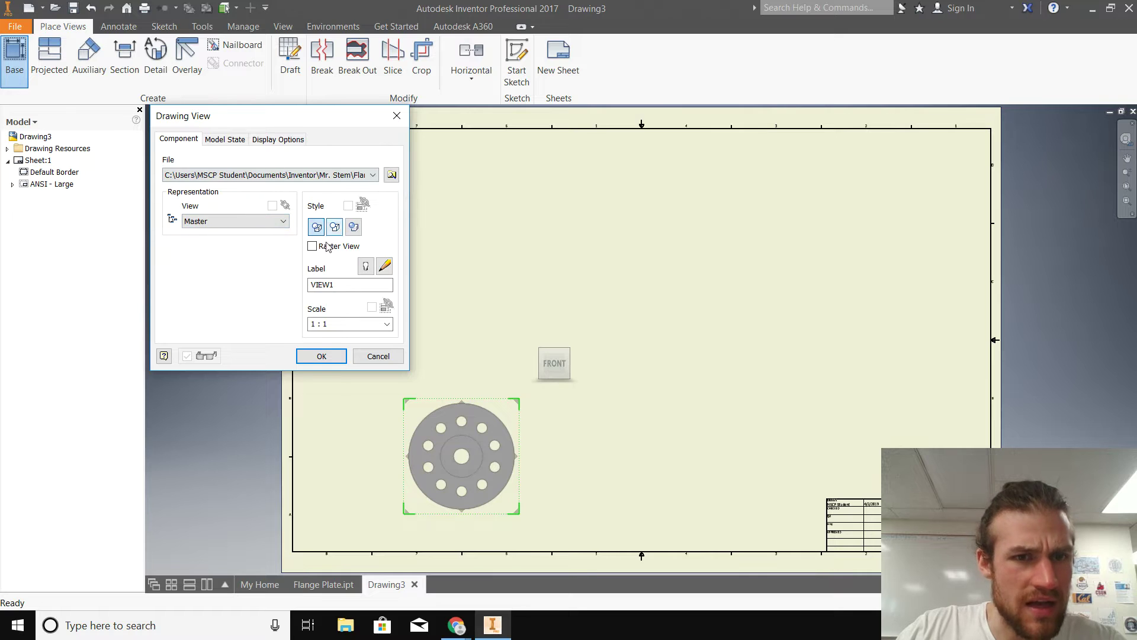
Place the FRONT base view with hidden lines at 1.5 : 1 scale on the lower left.
click(570, 353)
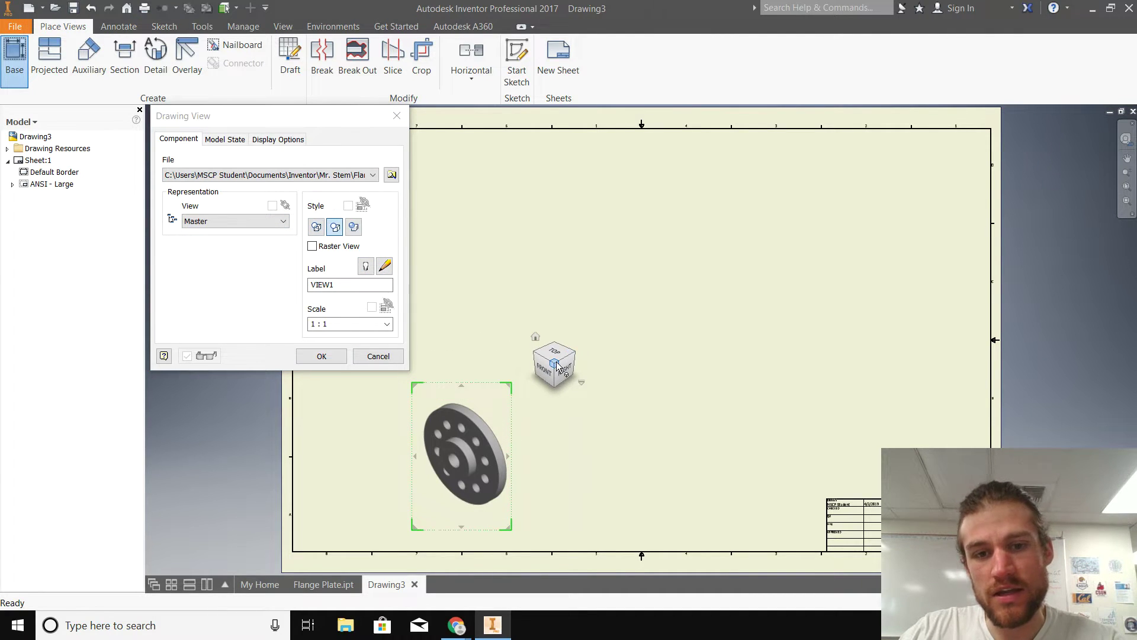
click(549, 381)
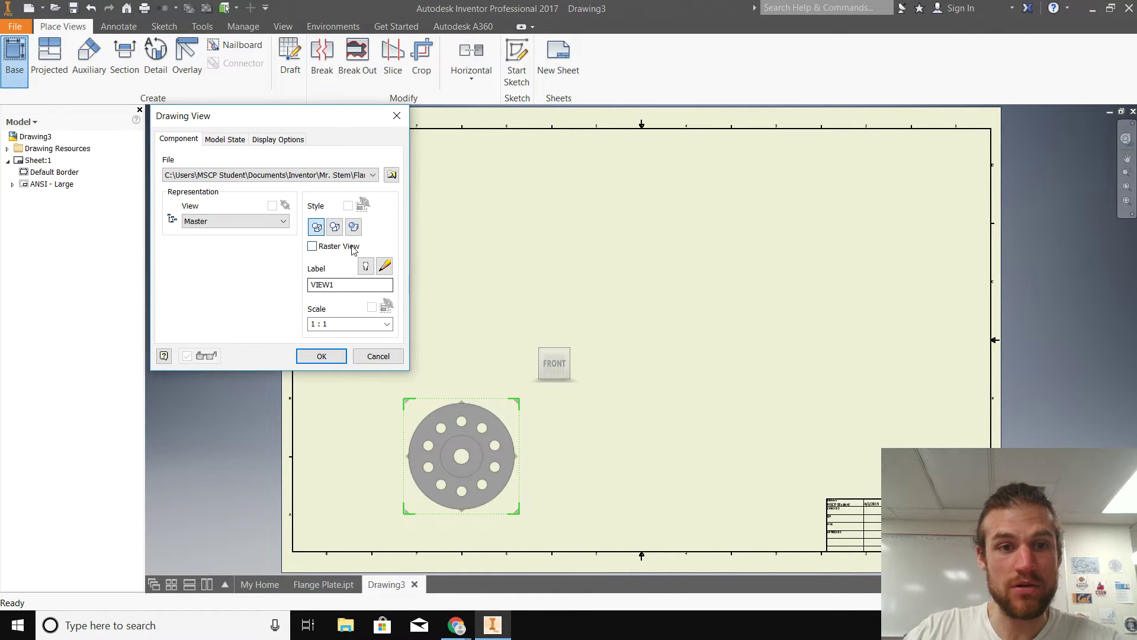
click(336, 227)
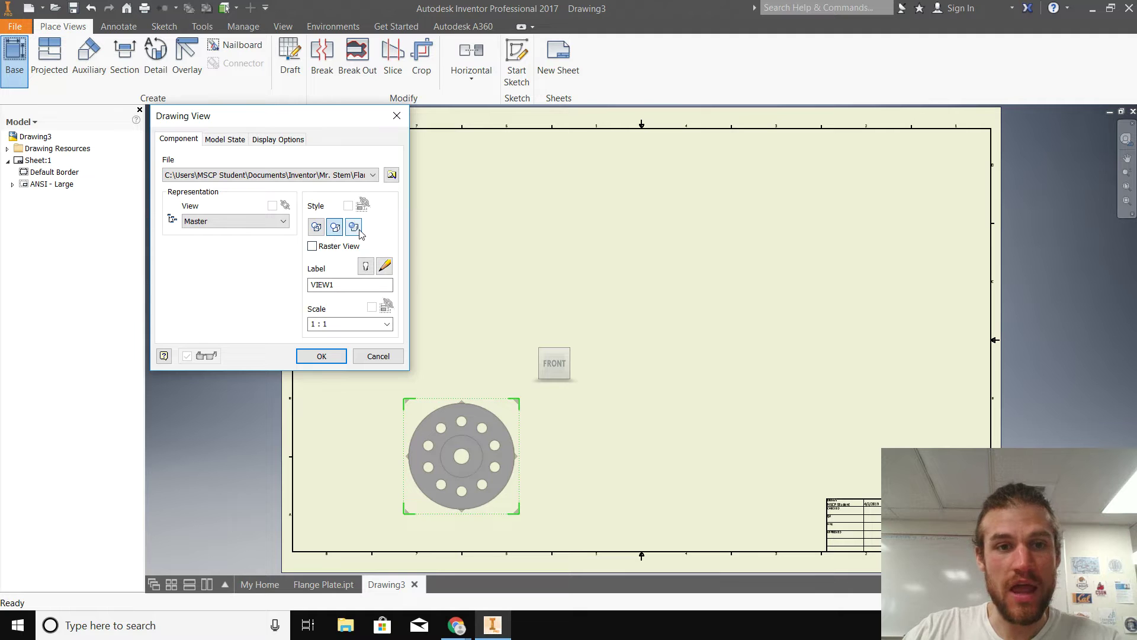
click(359, 231)
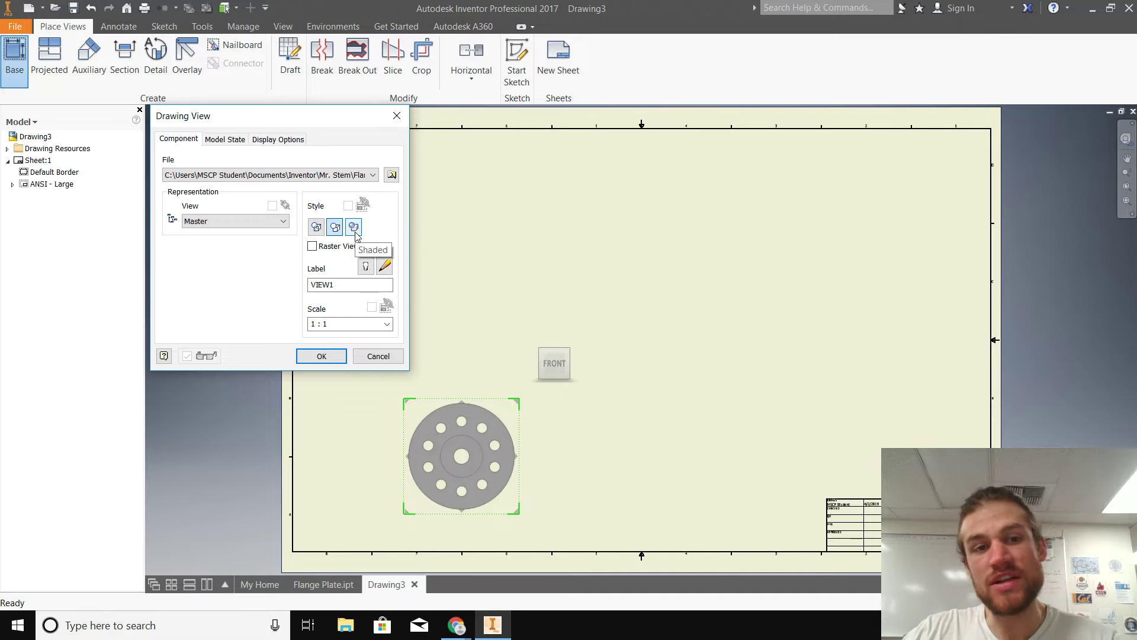
click(317, 228)
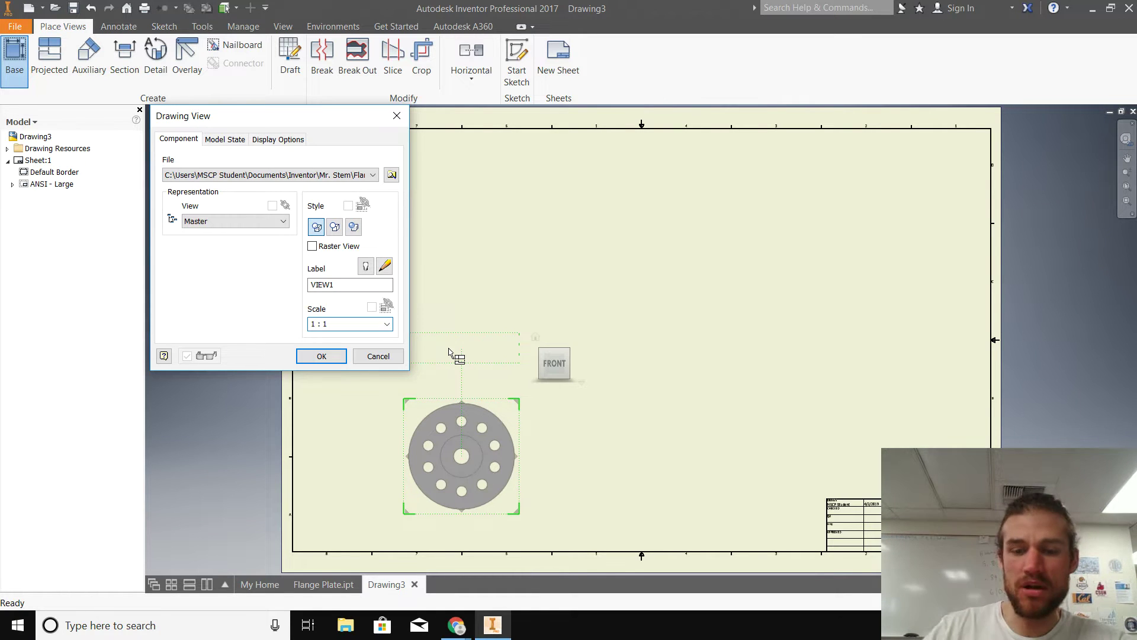
text(.5)
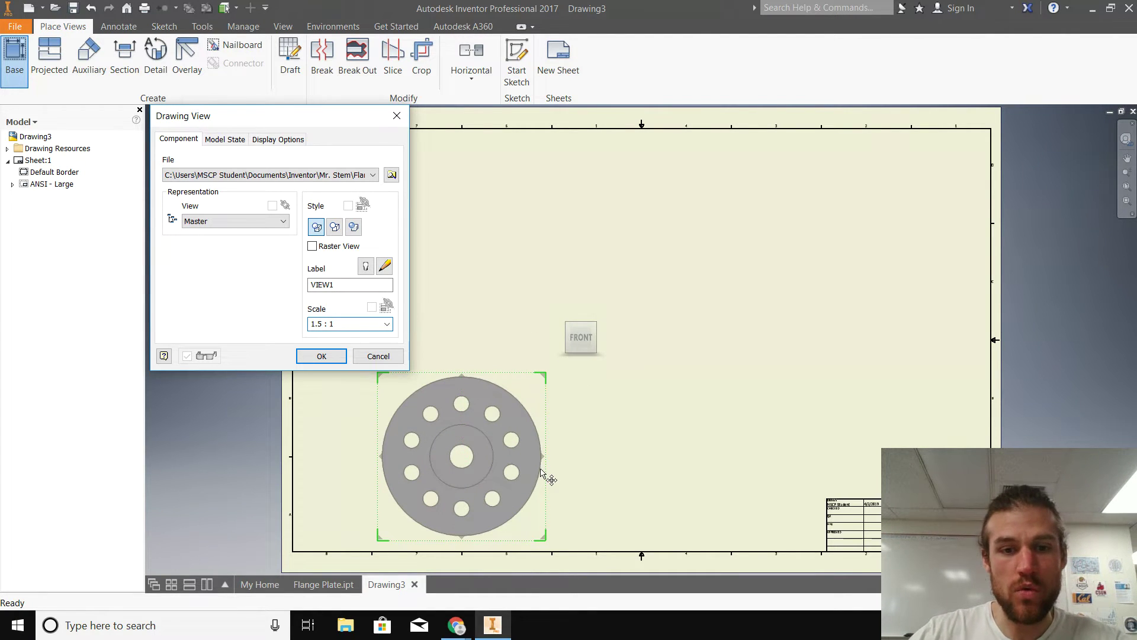
drag(485, 385, 486, 341)
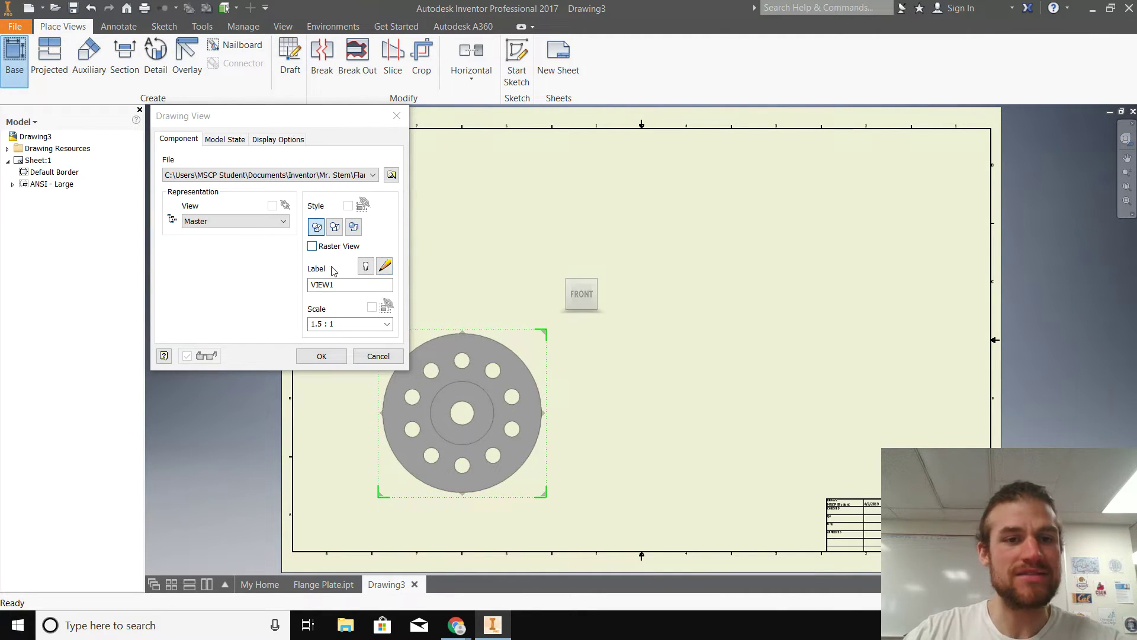
click(322, 356)
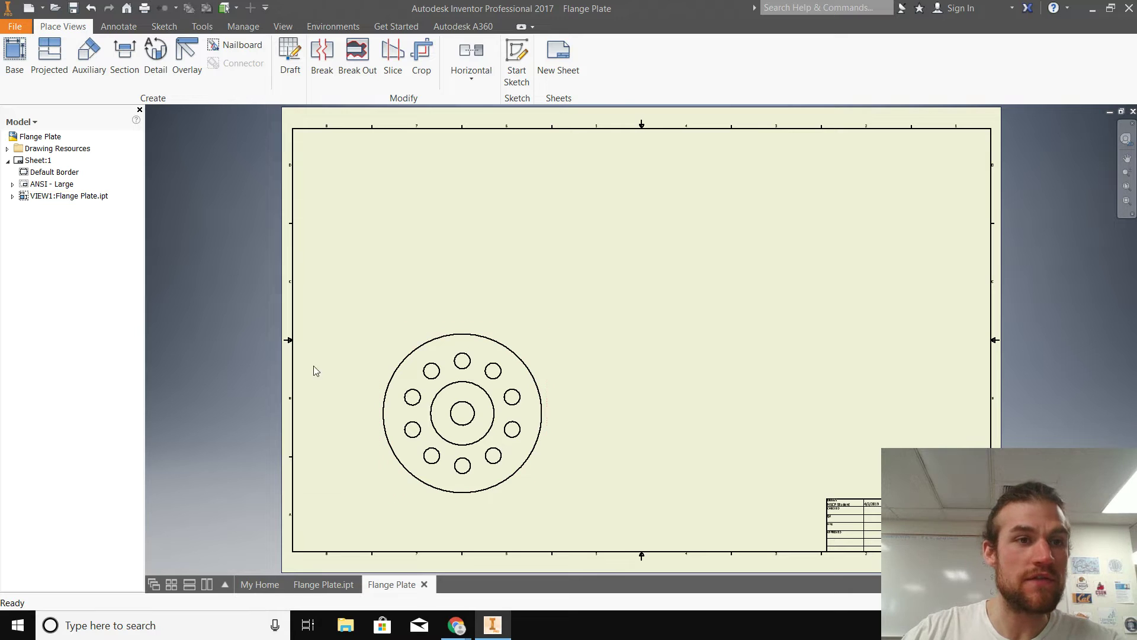
Project top, side and isometric views from the Front base view.
click(58, 59)
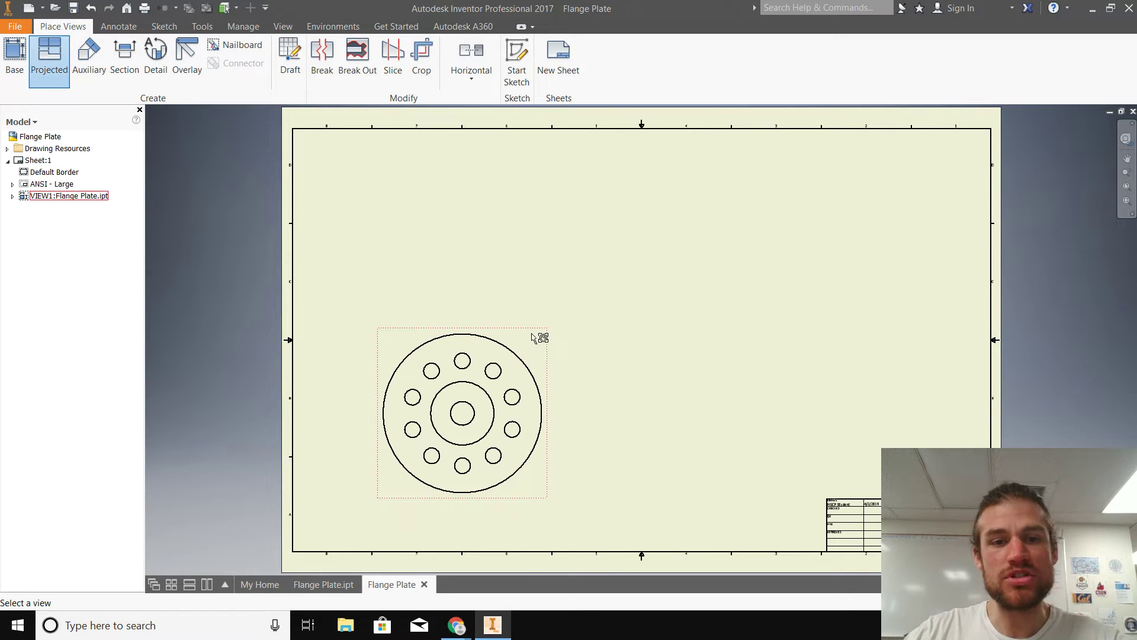
click(528, 343)
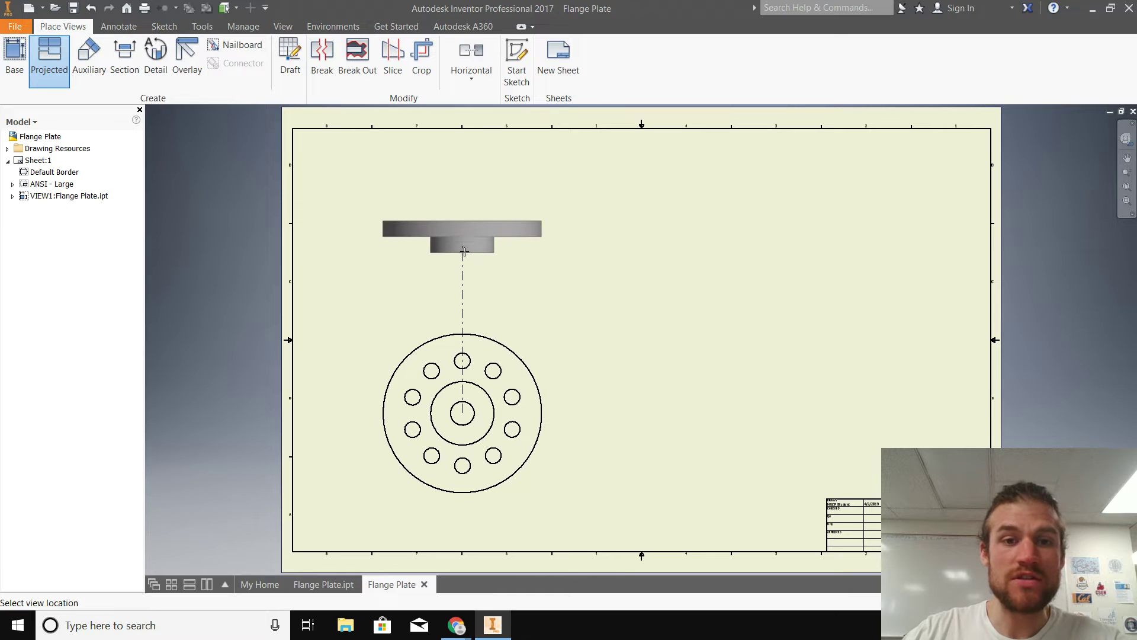
click(464, 251)
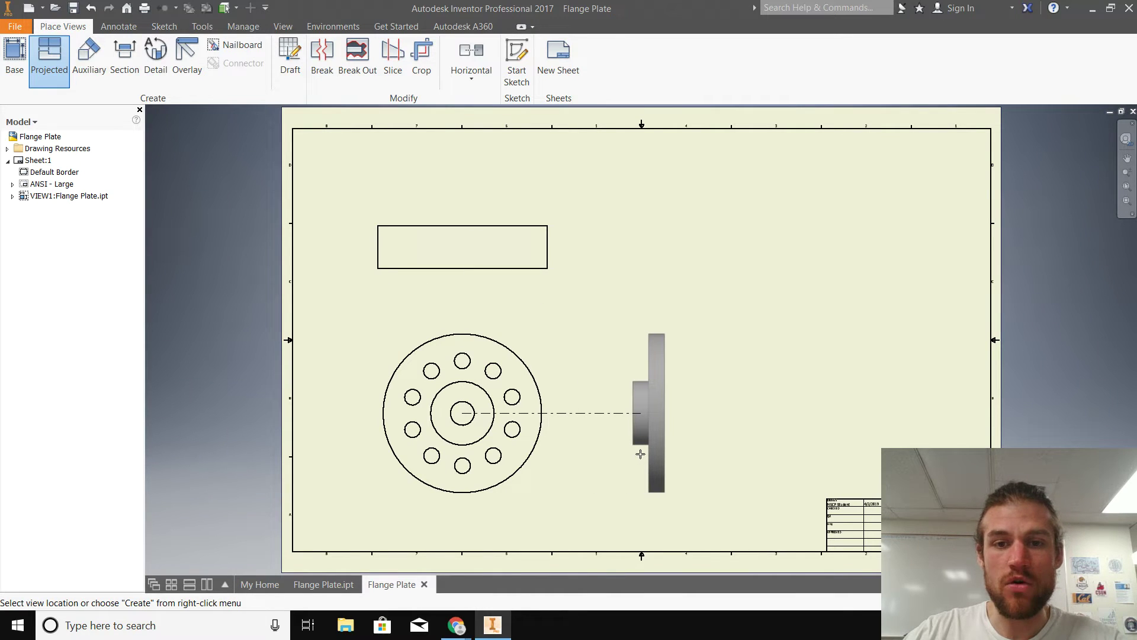
click(653, 454)
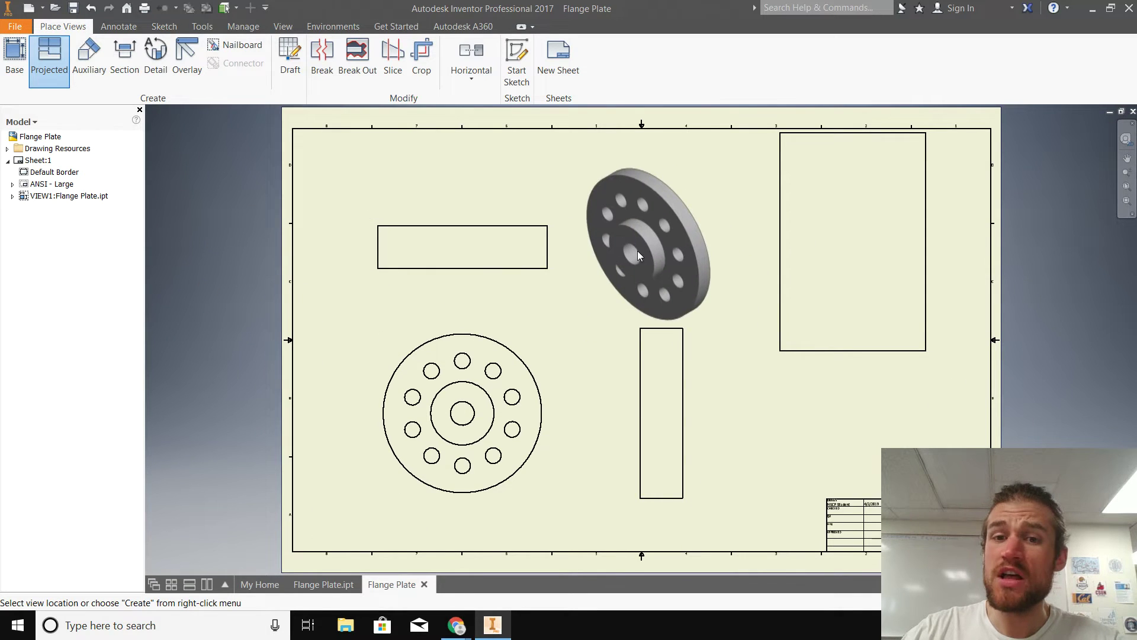
right_click(637, 250)
click(688, 254)
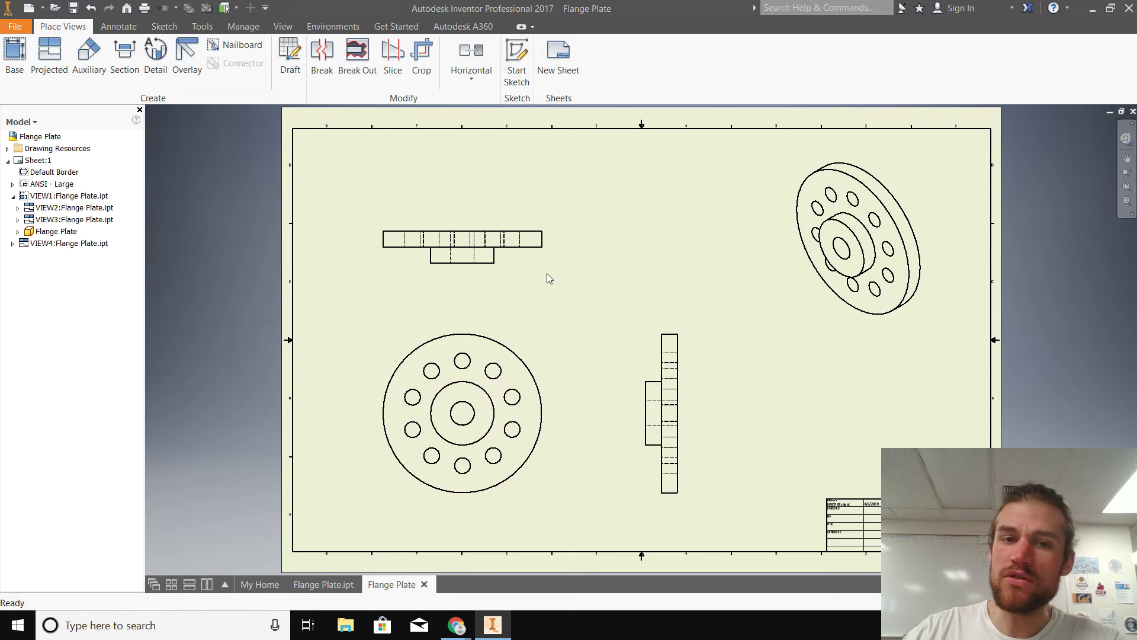
scroll(457, 290, down, 2)
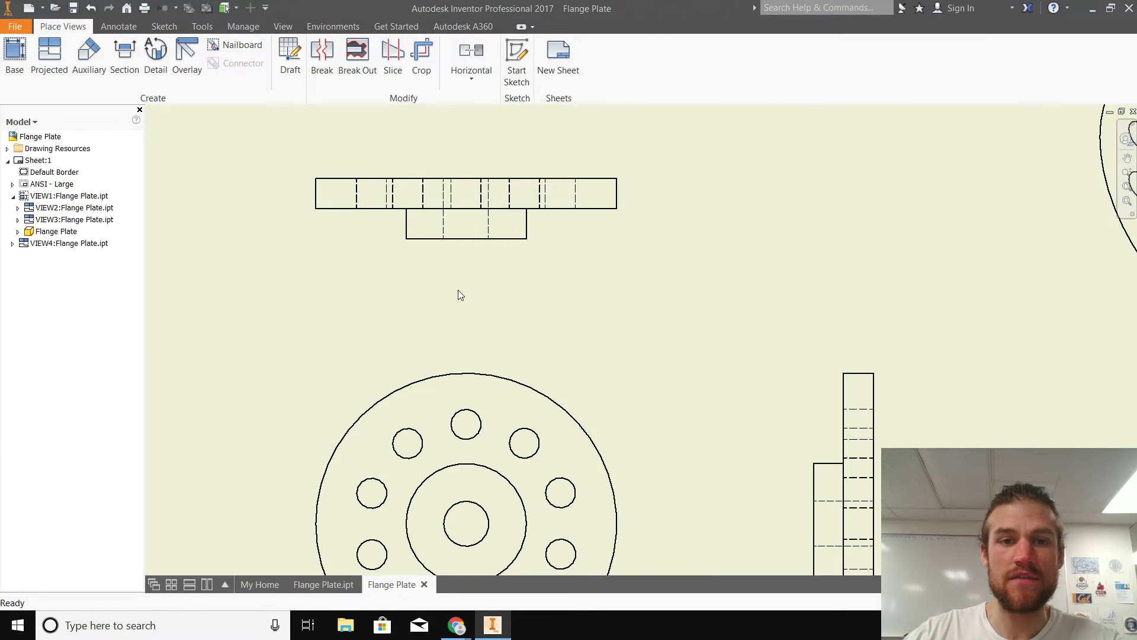
scroll(458, 291, down, 2)
scroll(469, 223, up, 2)
middle_drag(459, 257, 457, 310)
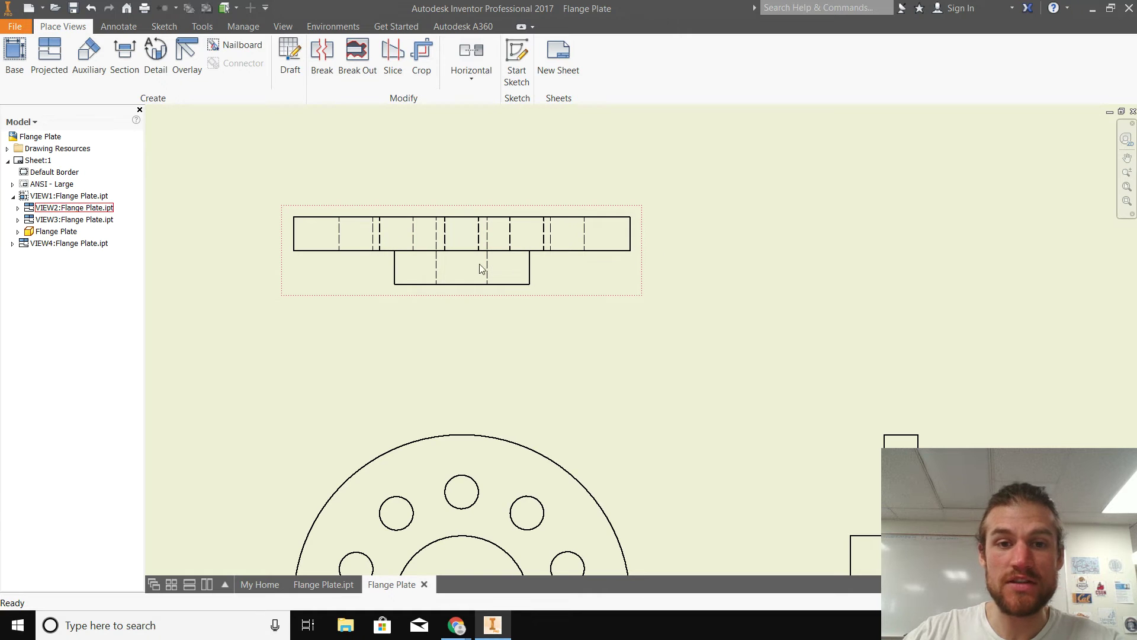
scroll(466, 374, down, 5)
scroll(470, 415, up, 5)
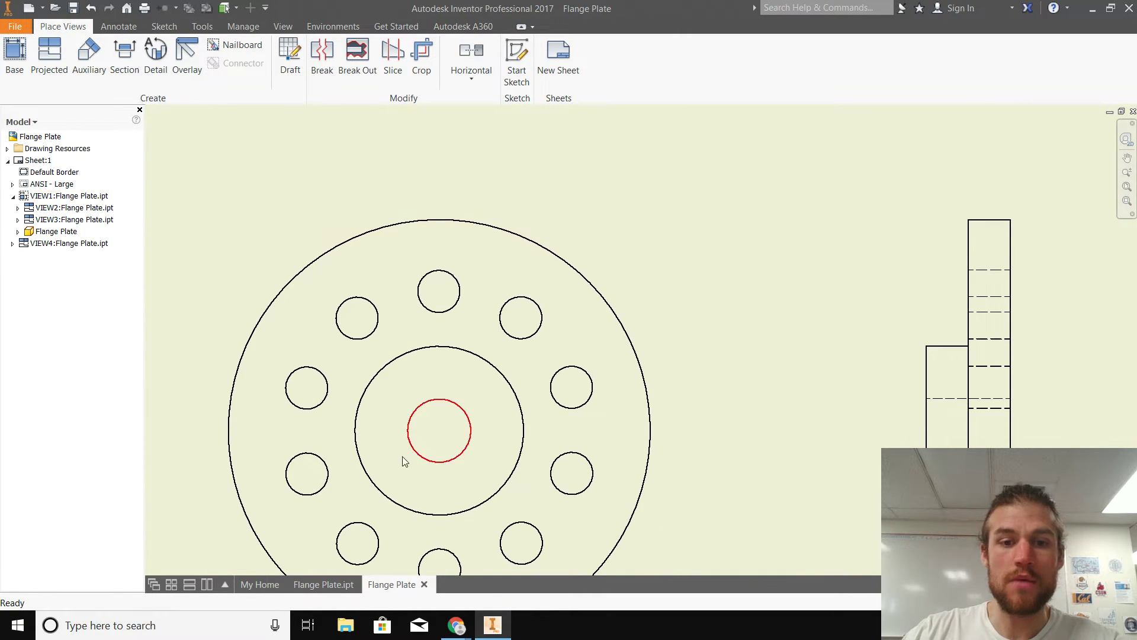
scroll(472, 360, down, 5)
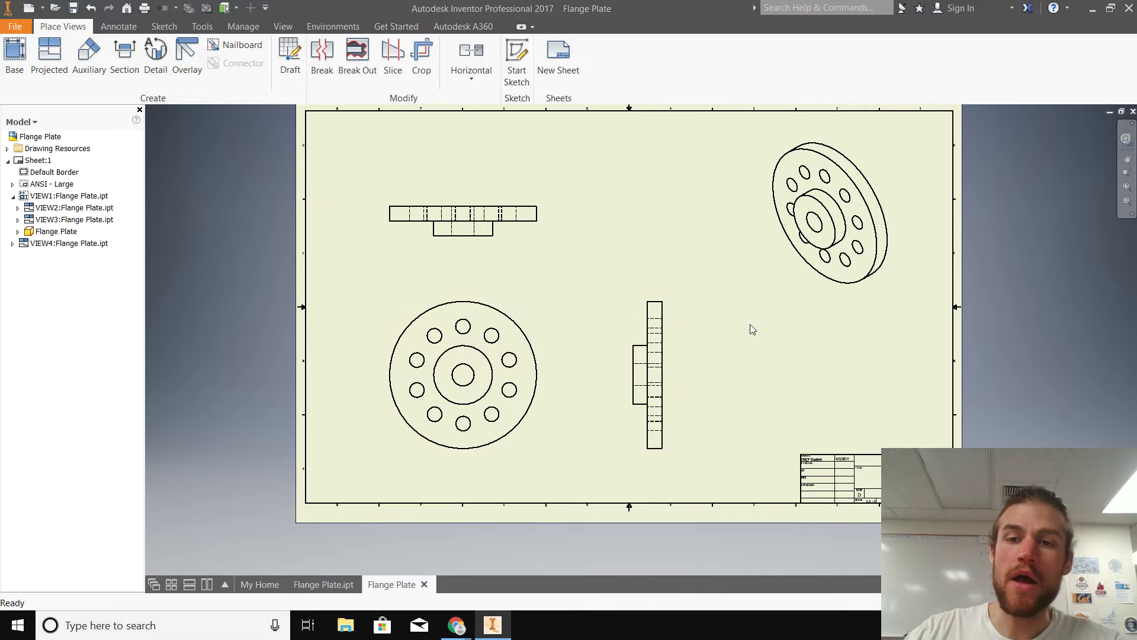
scroll(735, 282, down, 2)
scroll(799, 246, up, 2)
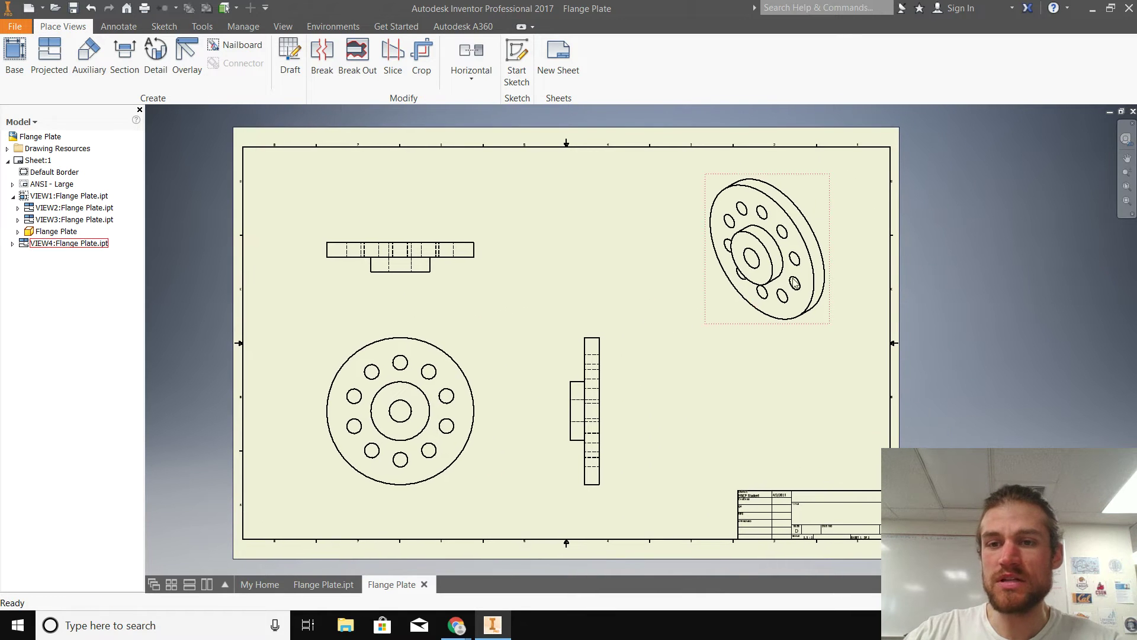
Change the isometric view's display style to Shaded.
right_click(817, 200)
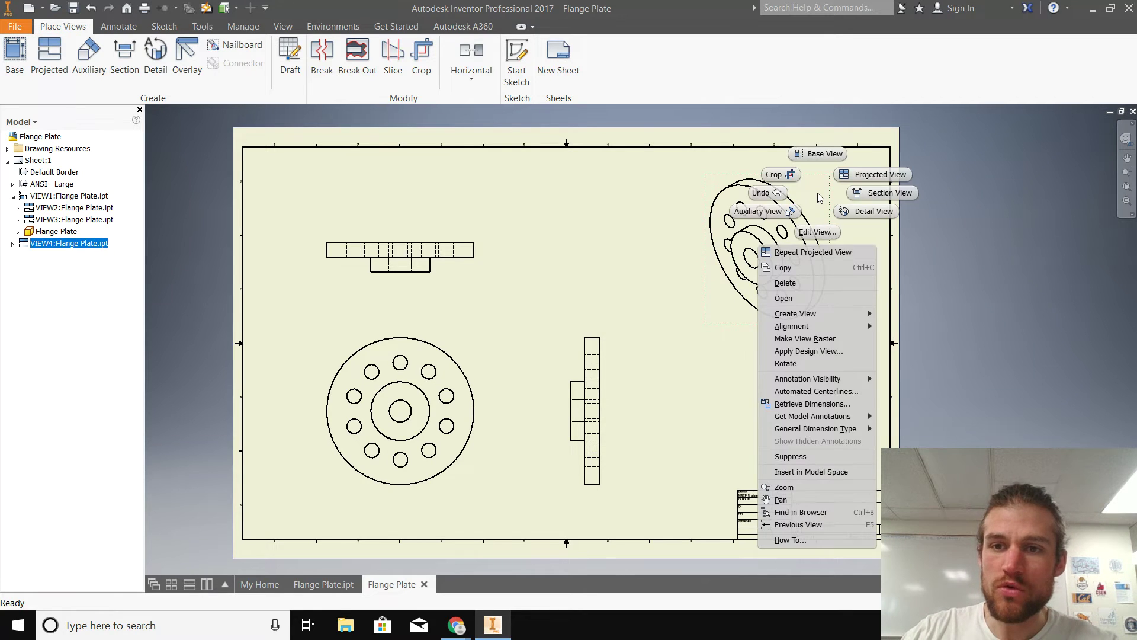
click(825, 232)
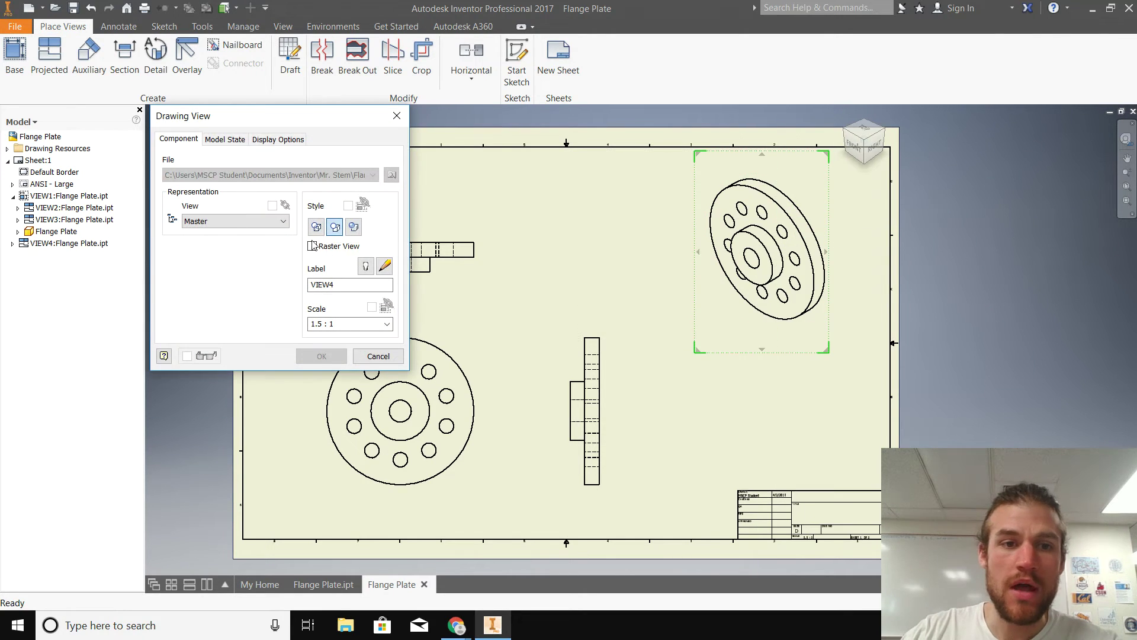
click(354, 227)
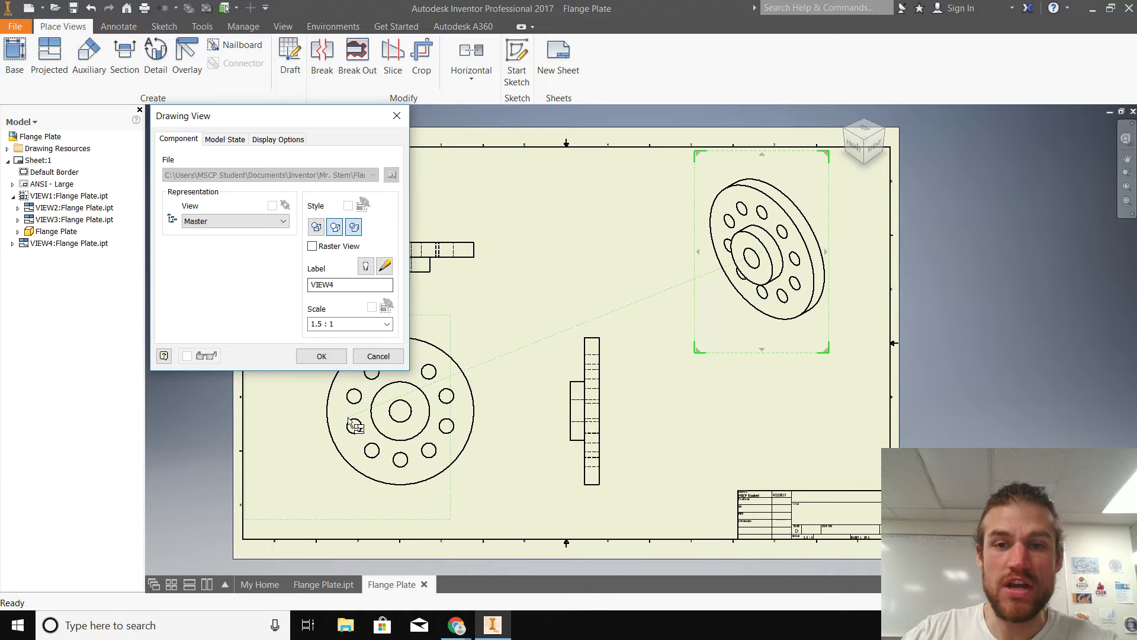
click(333, 358)
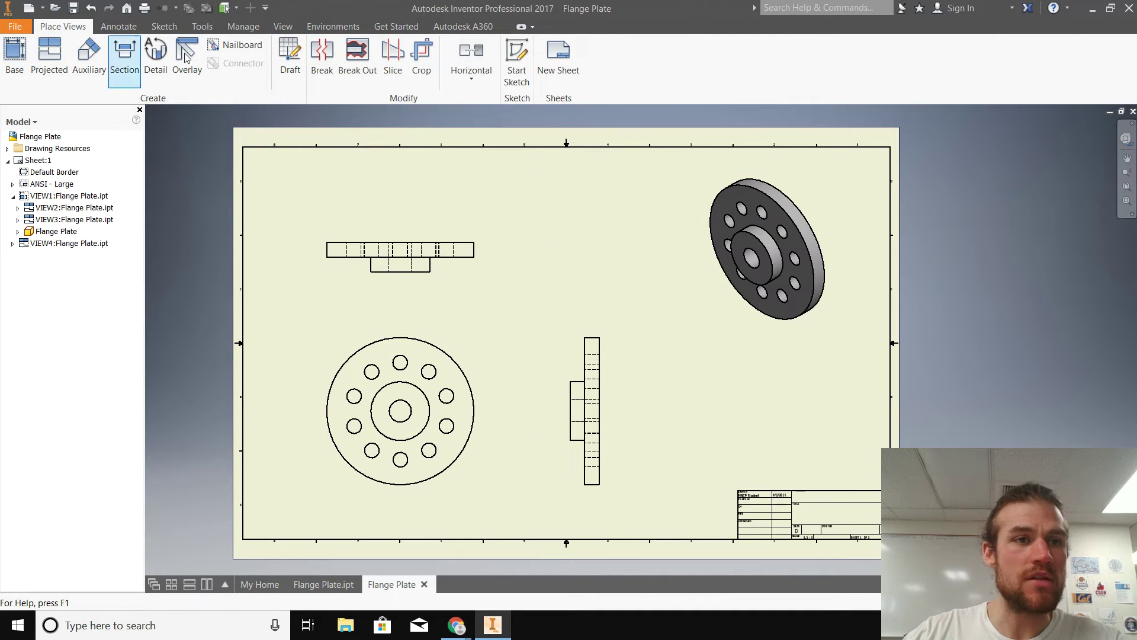
click(118, 28)
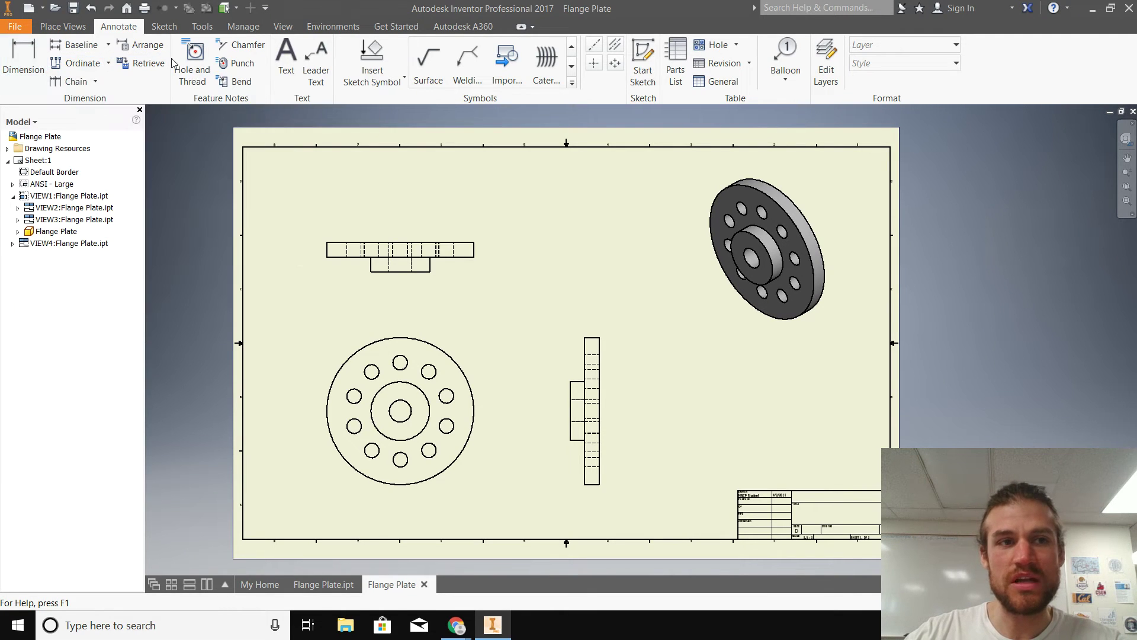
Dimension the front view's outer circle as Ø5.00, placed to its upper left.
click(23, 60)
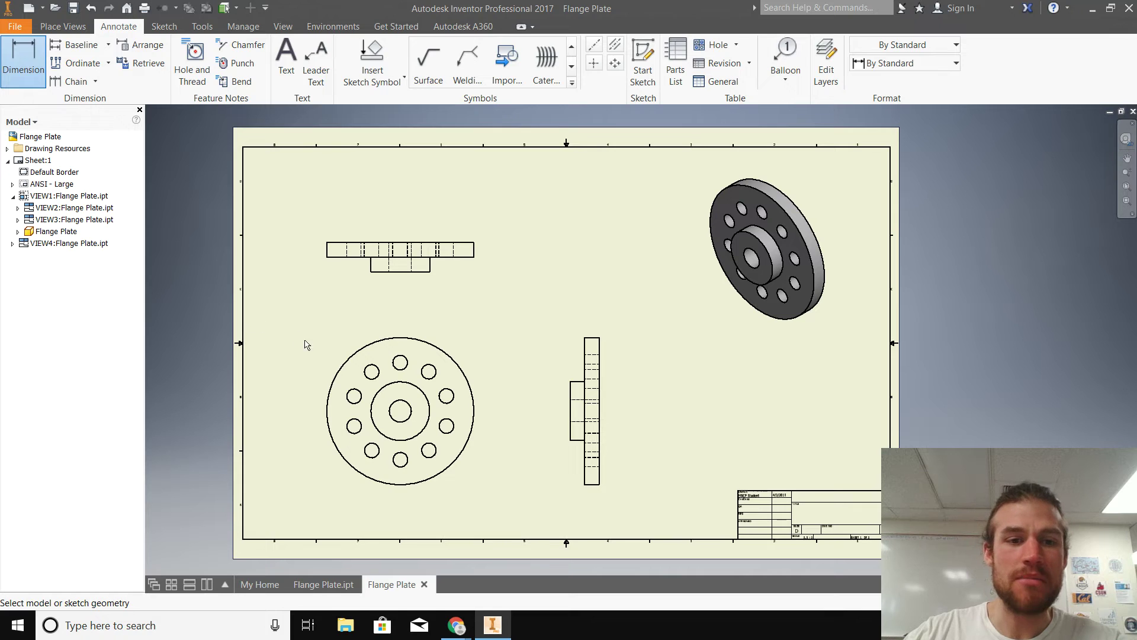
click(347, 362)
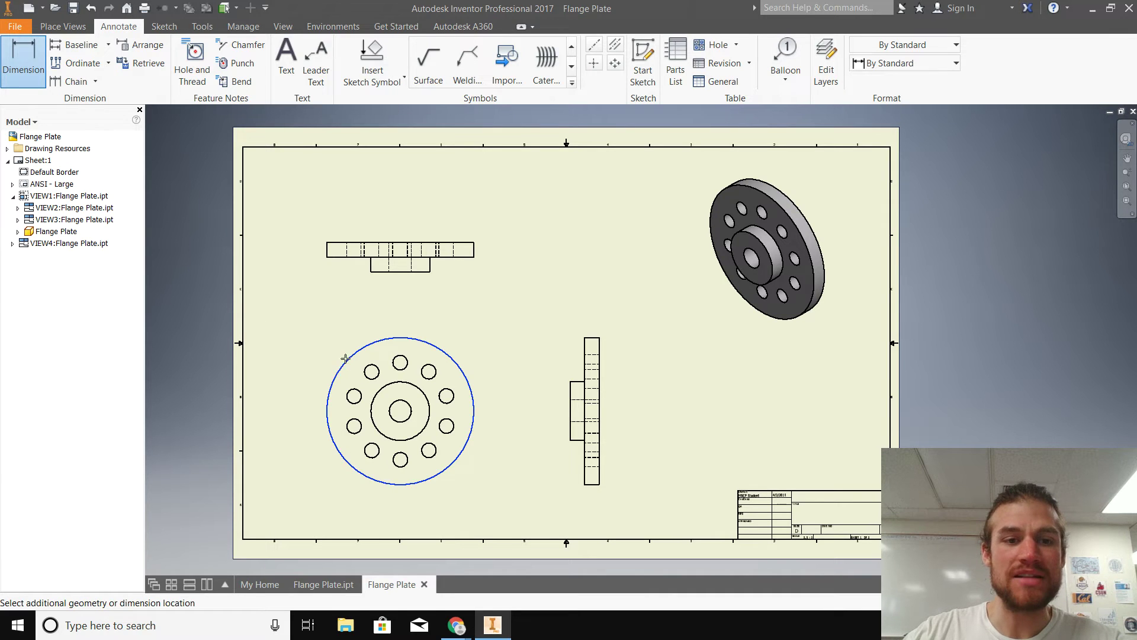
click(293, 340)
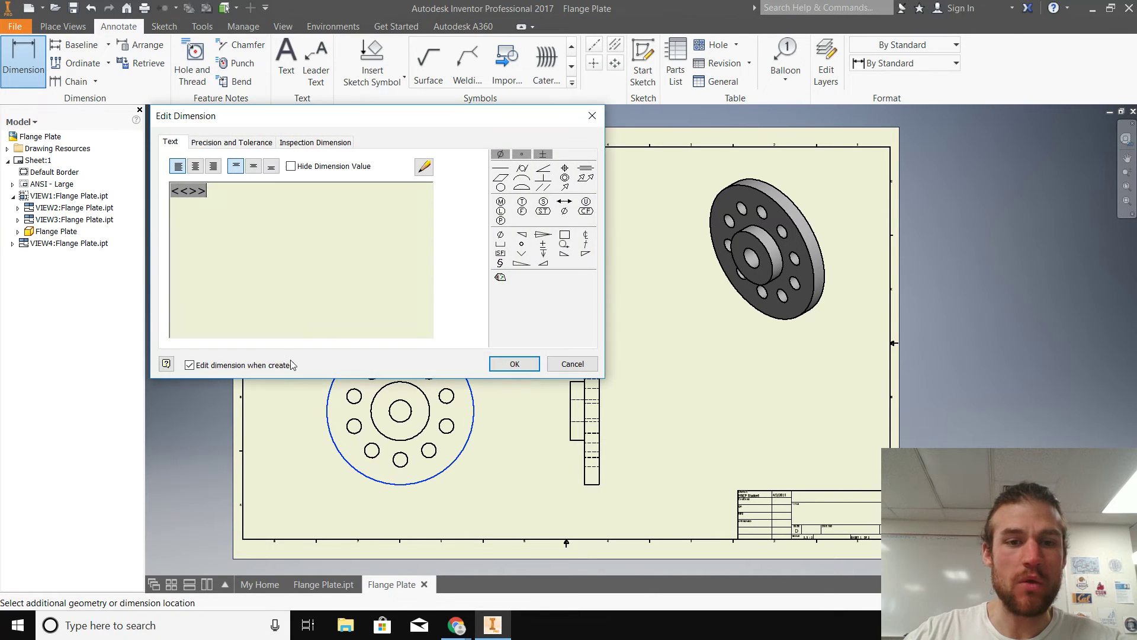
click(524, 366)
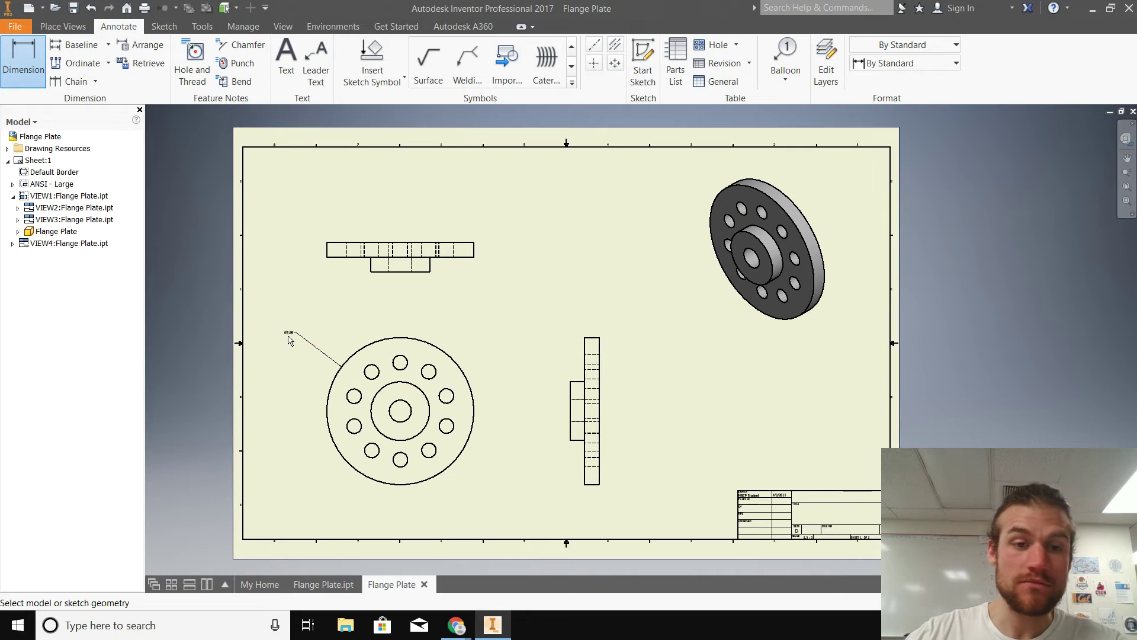
scroll(288, 336, up, 5)
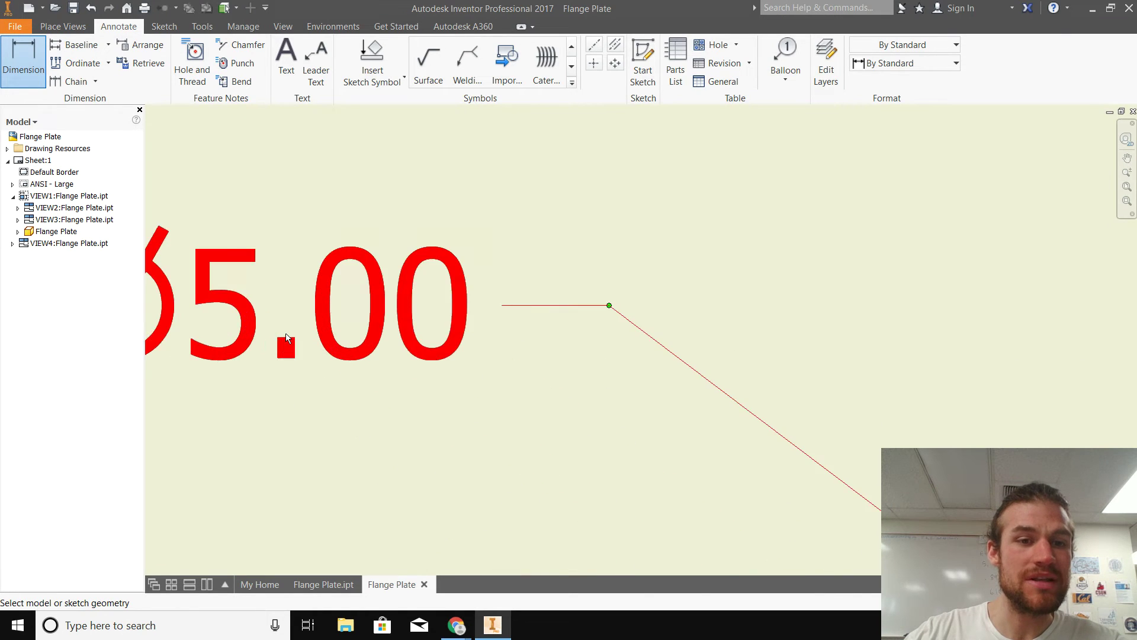
scroll(286, 336, down, 8)
scroll(286, 335, up, 3)
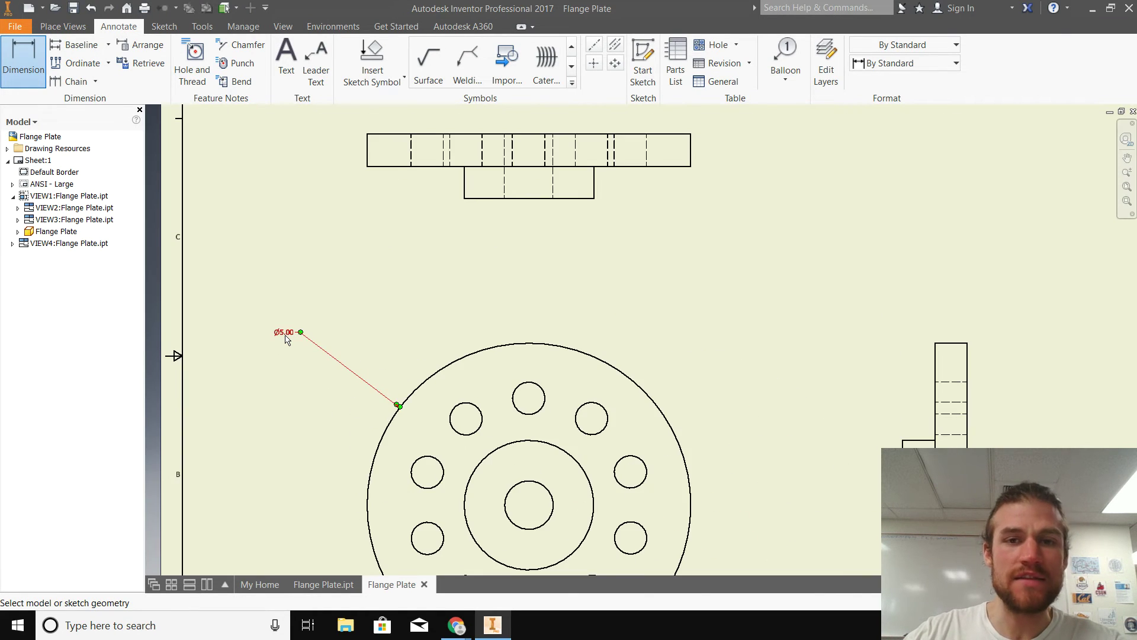
scroll(287, 333, down, 2)
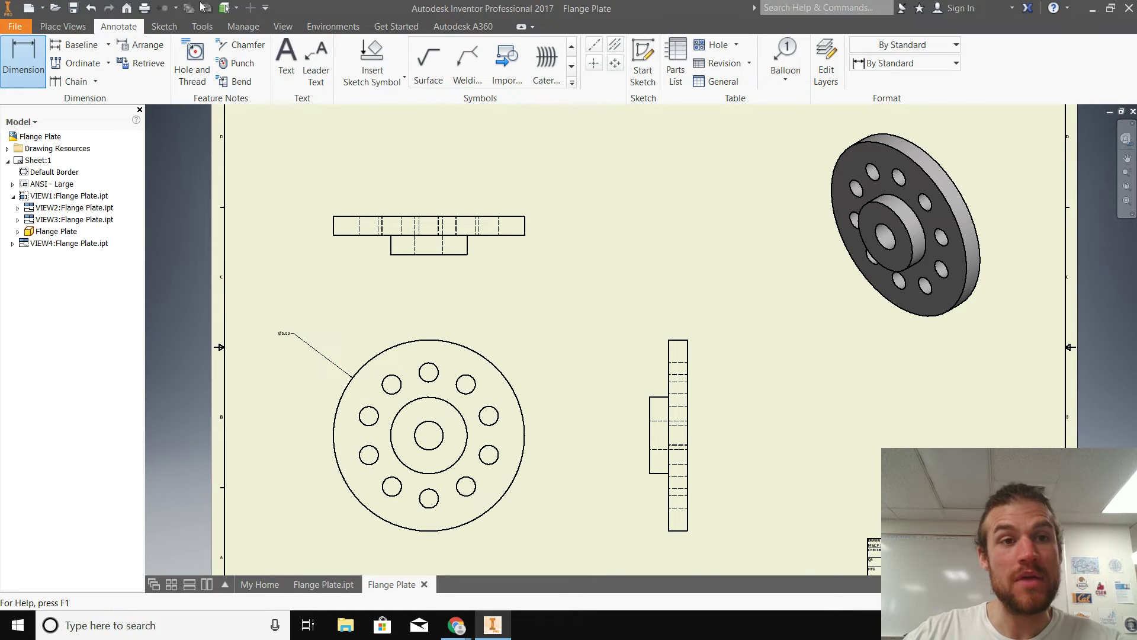
click(243, 26)
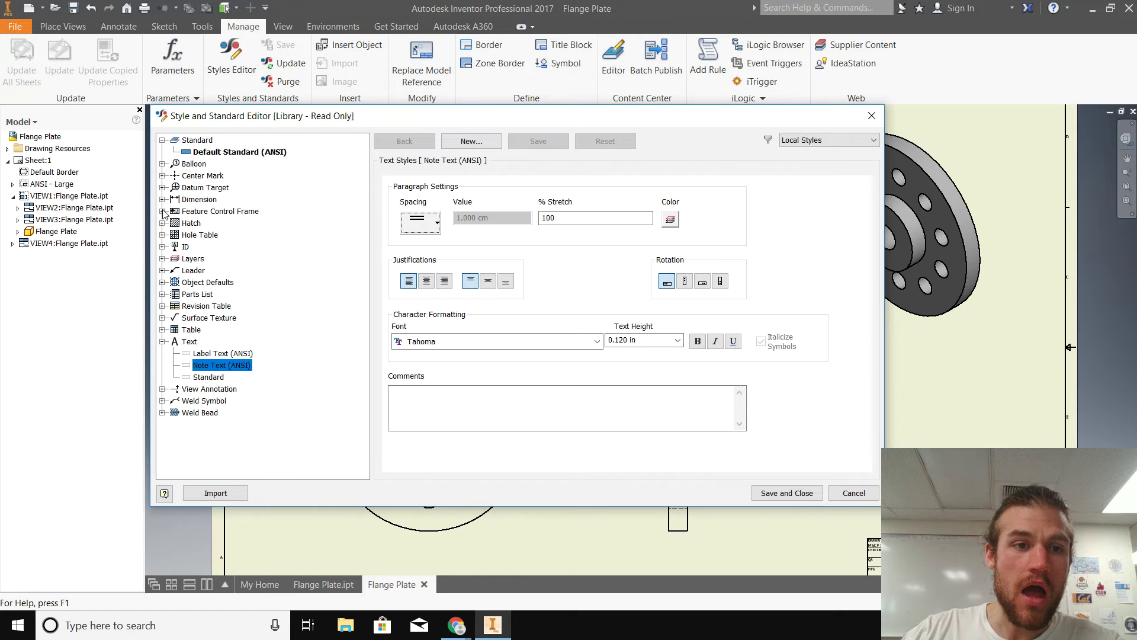
Raise the Note Text (ANSI) text height from 0.120 in to 0.320 in.
click(163, 341)
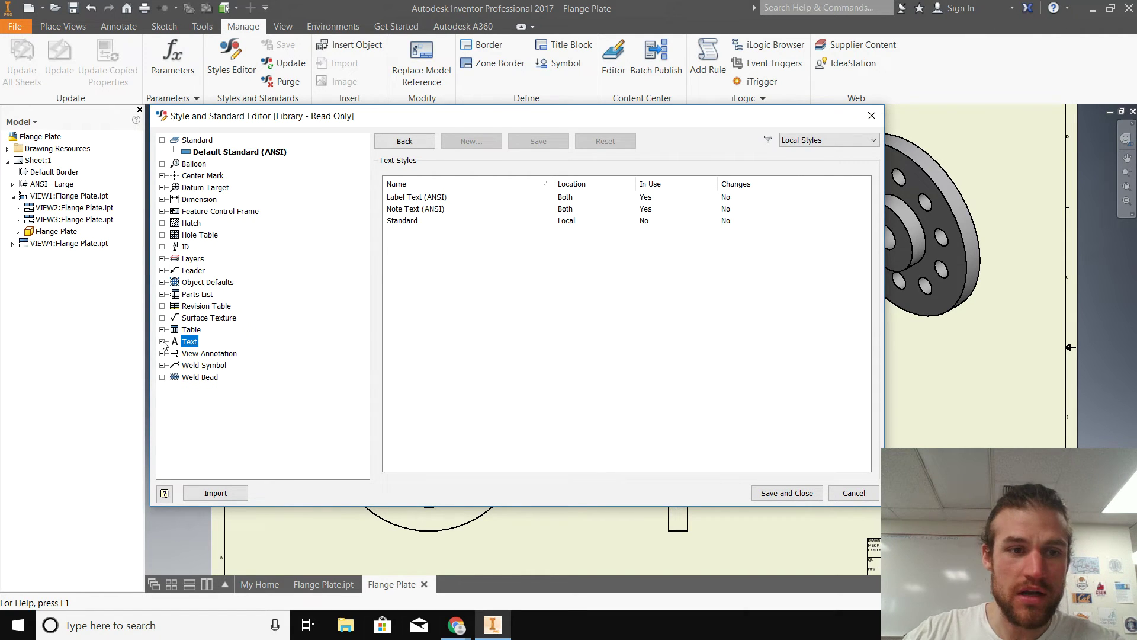
click(163, 342)
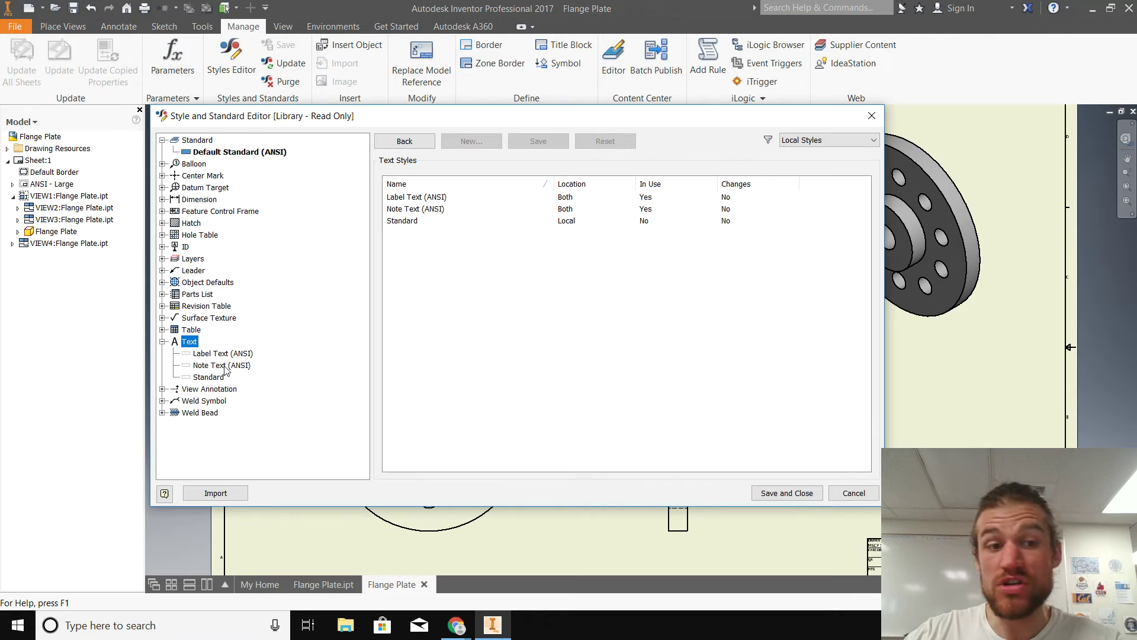
click(224, 365)
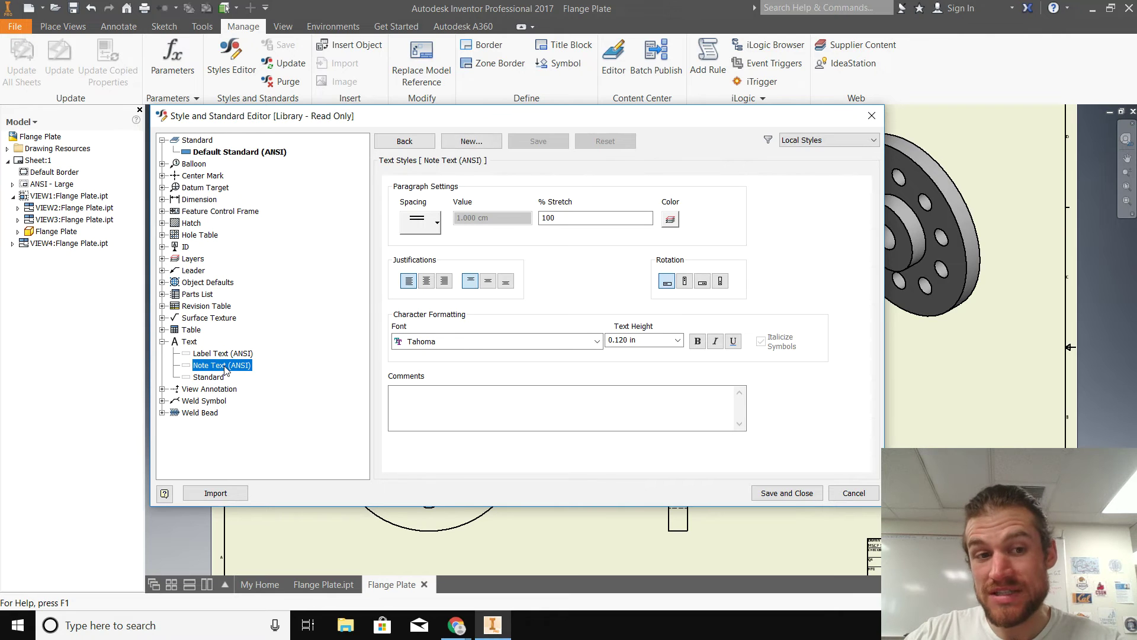
click(621, 342)
click(664, 400)
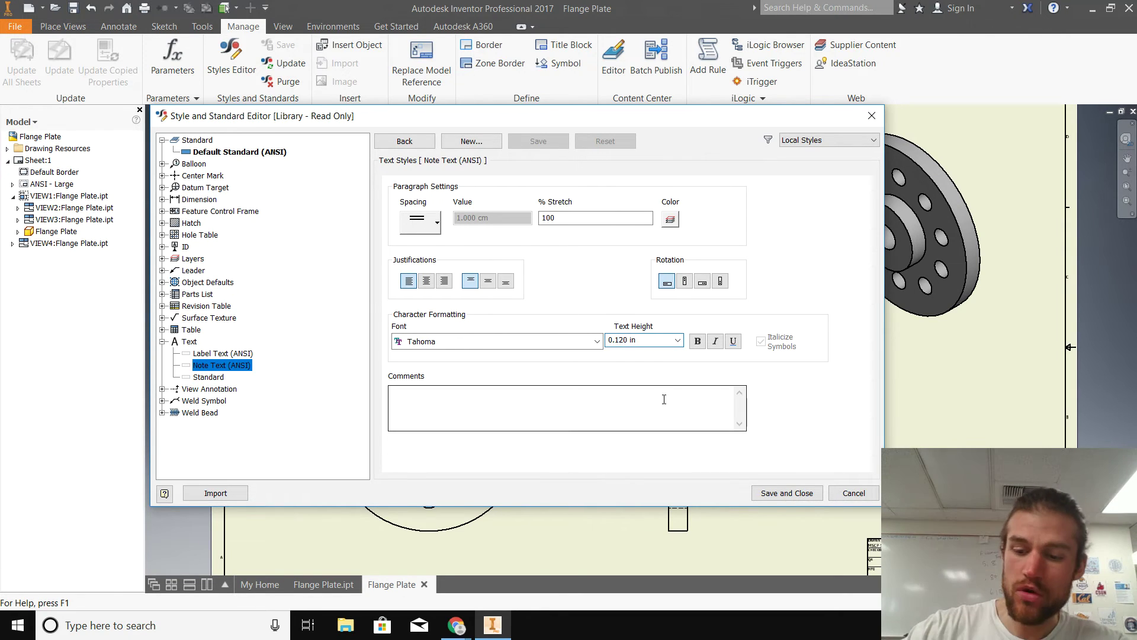
text(3)
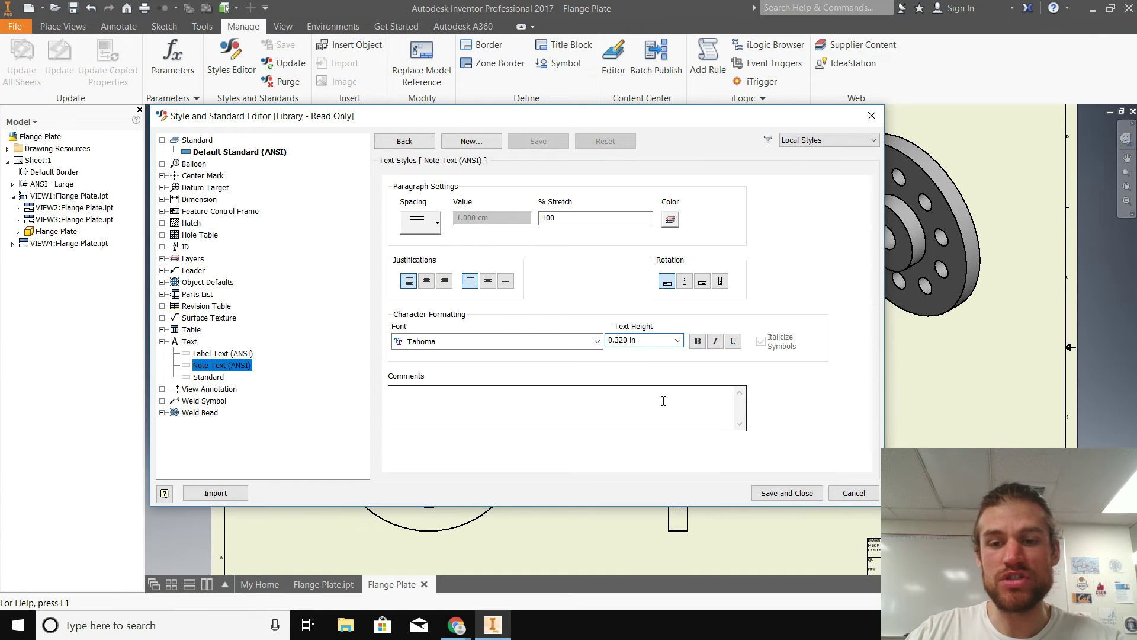
click(162, 199)
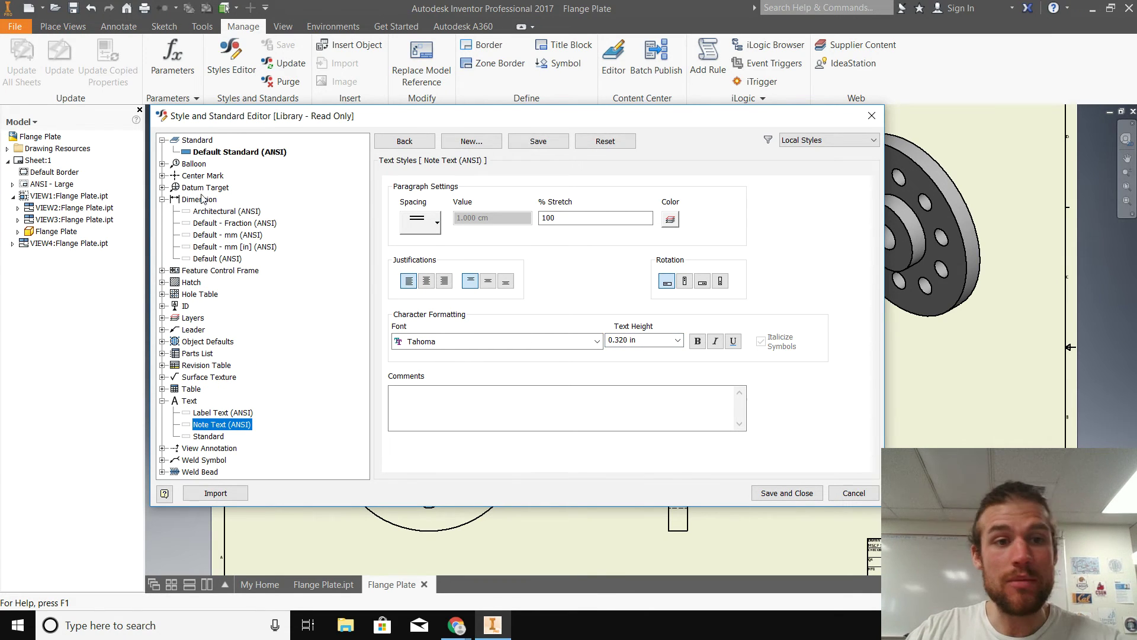
Set the Default (ANSI) dimension style's text height to 0.320 in and save.
click(212, 262)
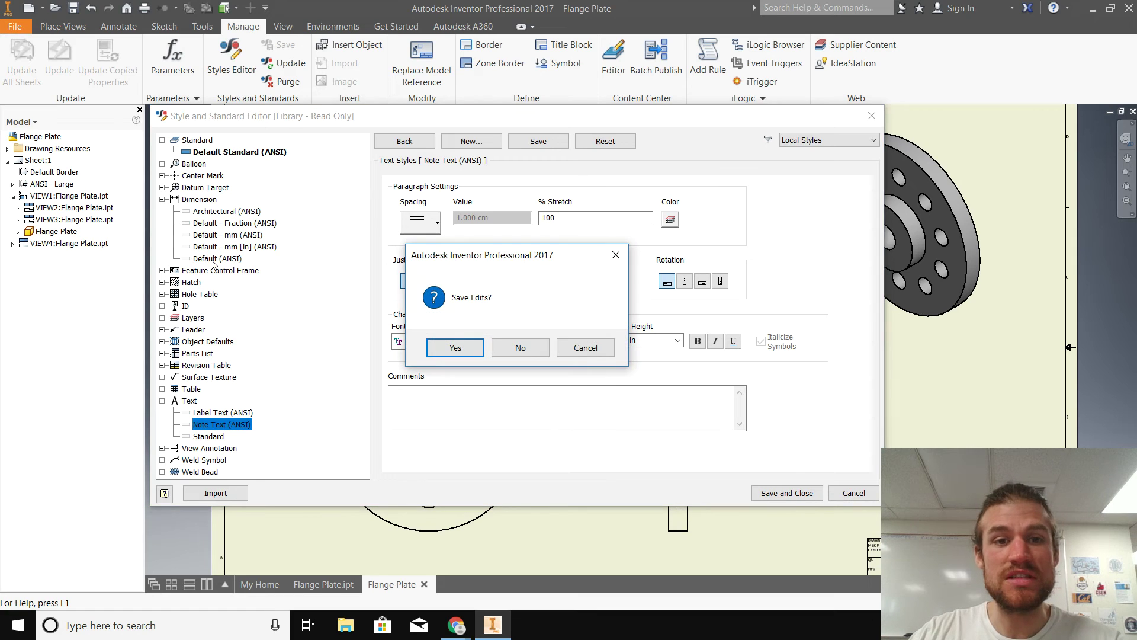
click(526, 347)
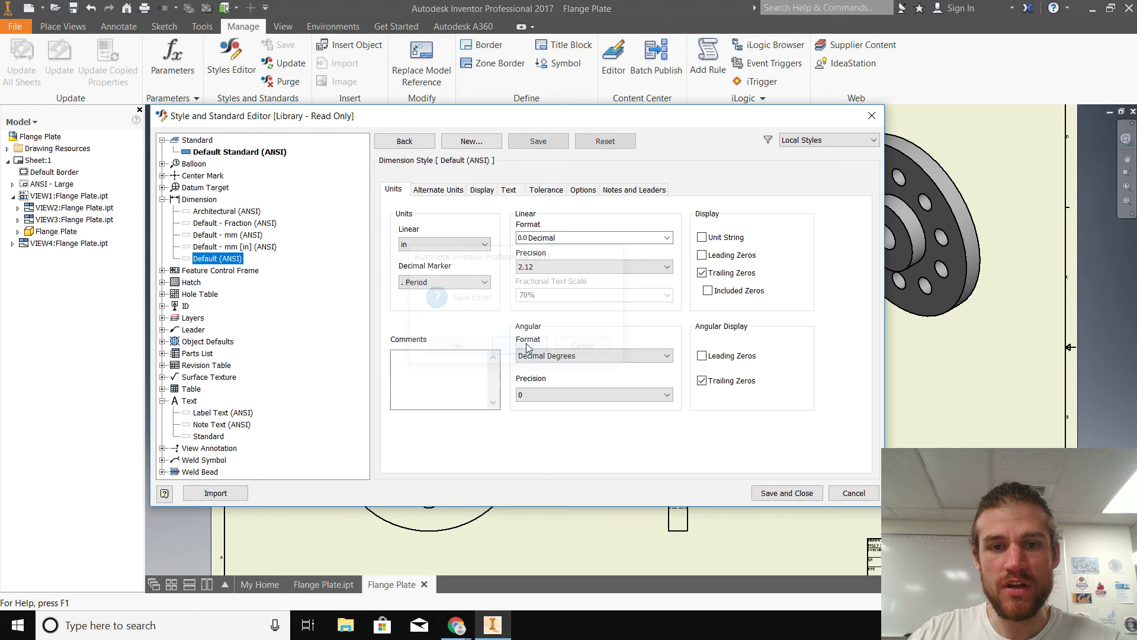
click(509, 191)
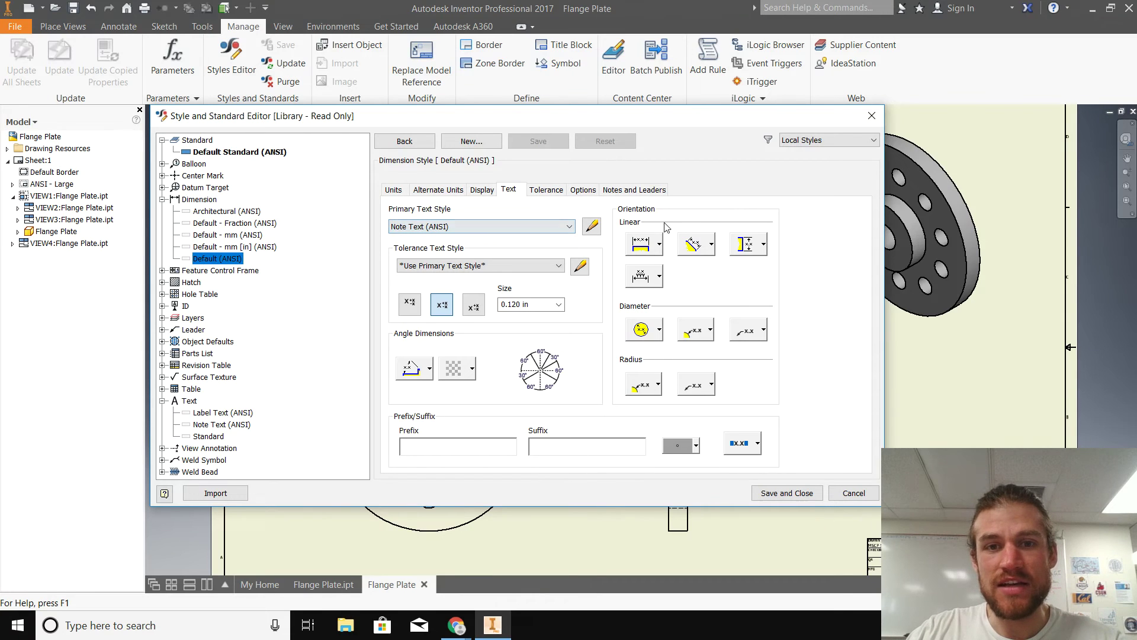
click(590, 228)
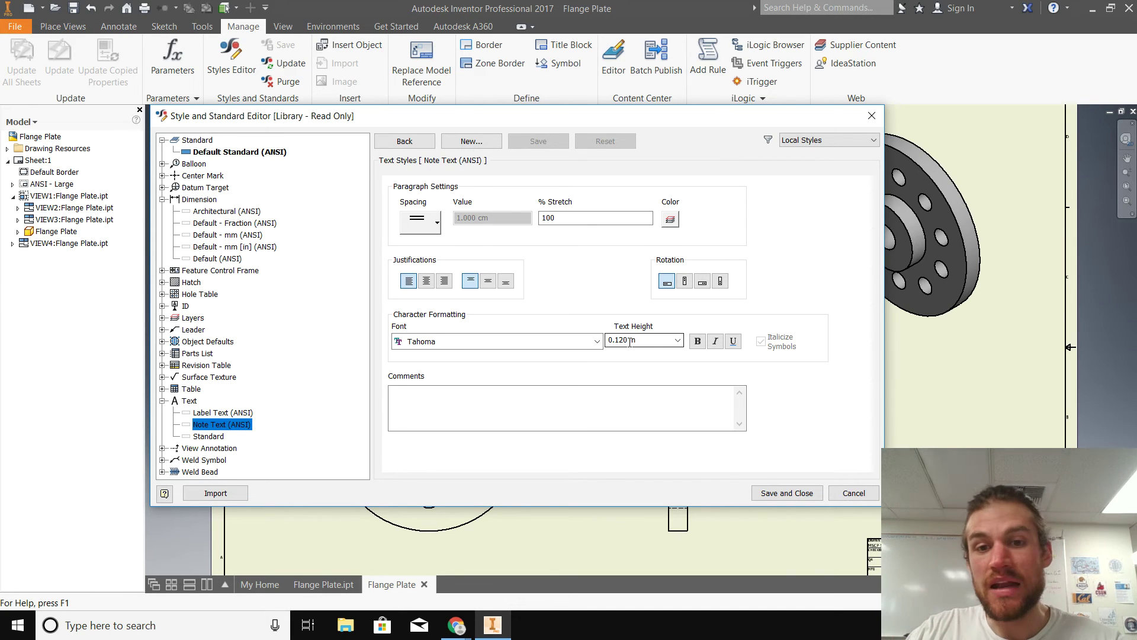
click(677, 339)
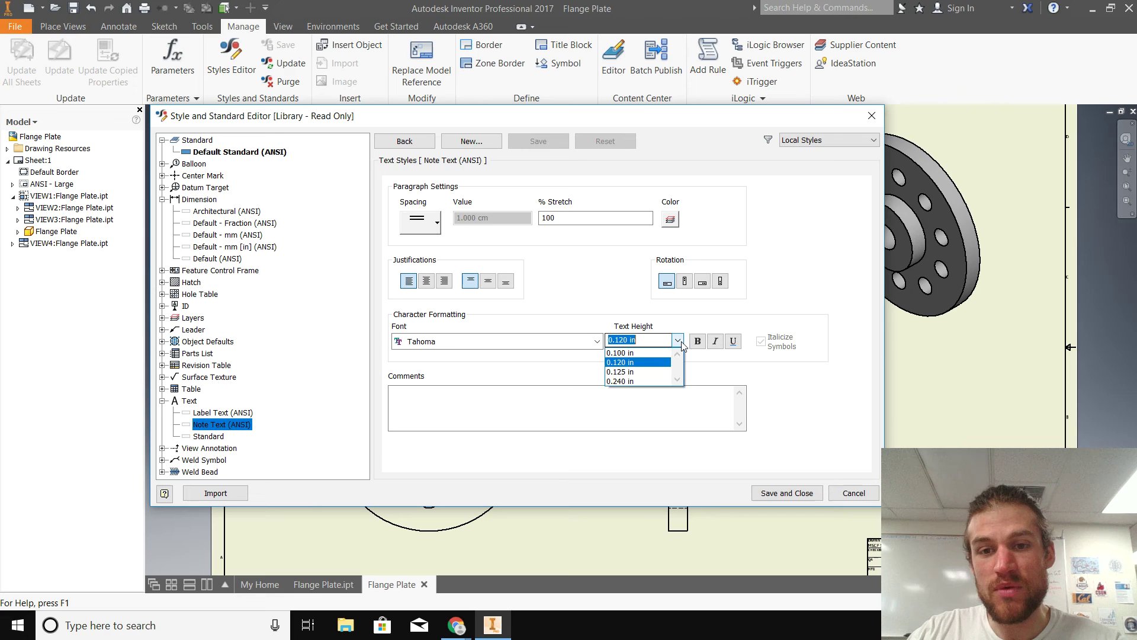
key(Escape)
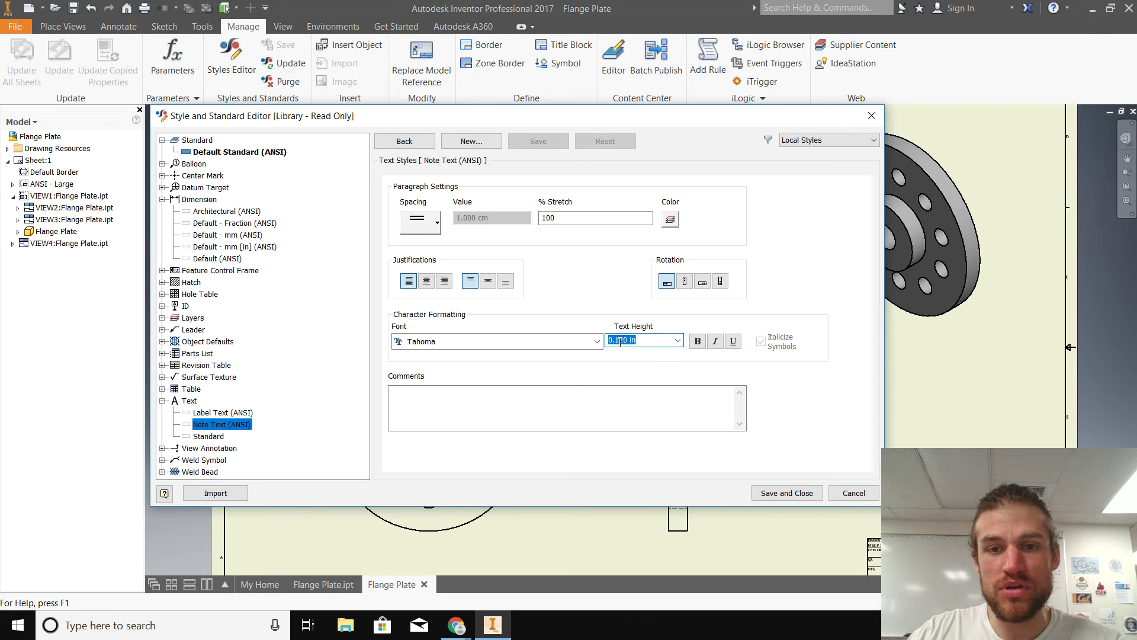
click(619, 340)
key(BackSpace)
text(3)
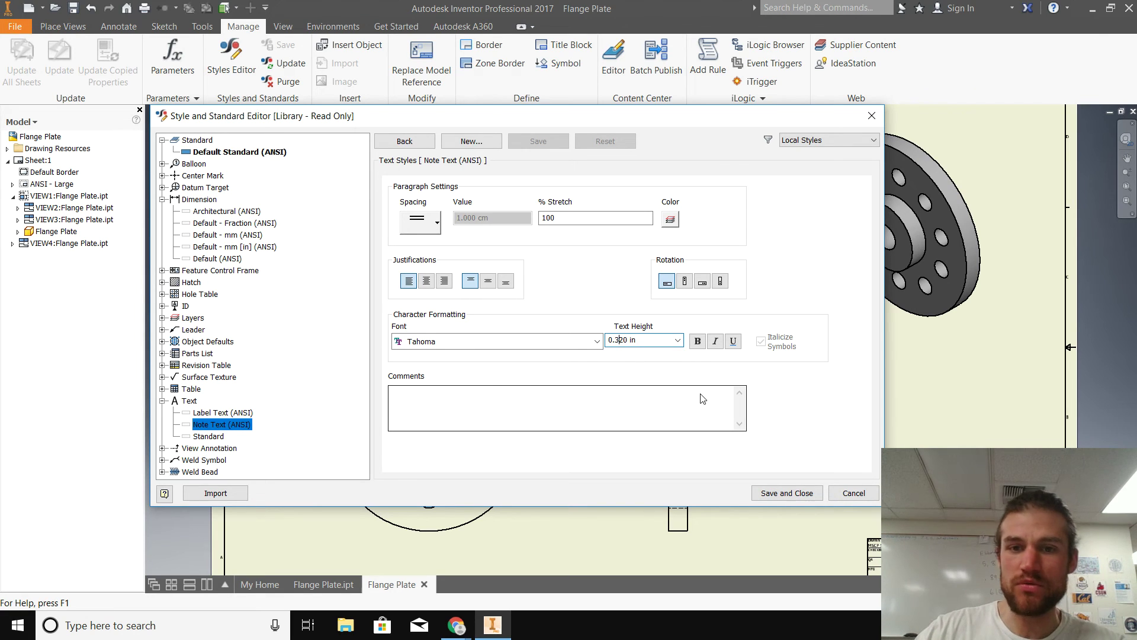
click(803, 495)
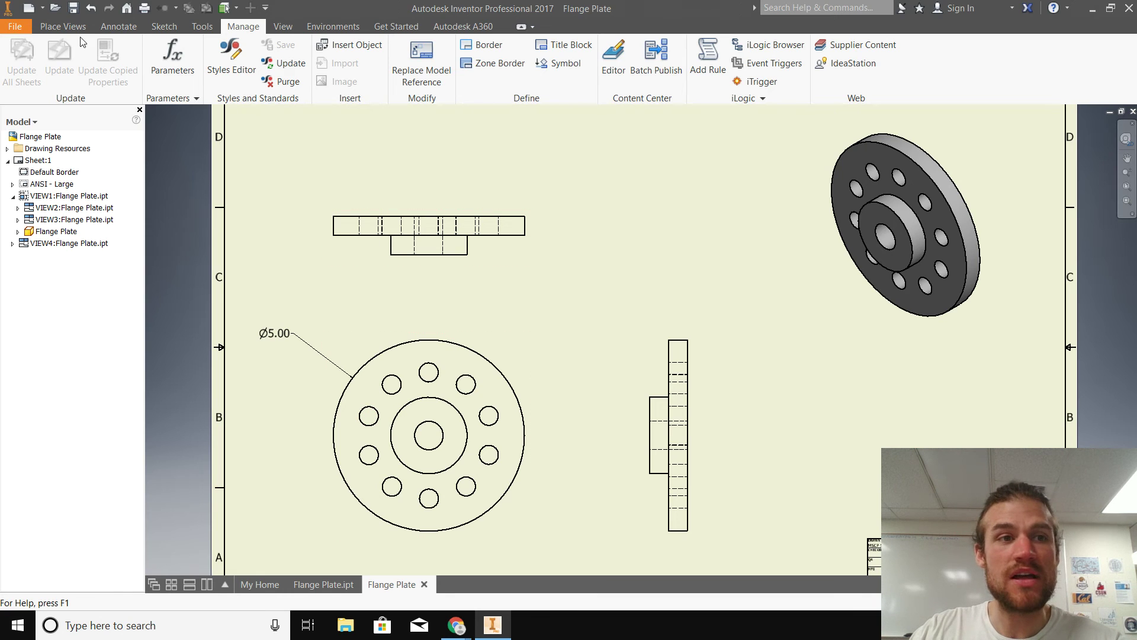
Dimension the front view's top bolt hole with a Ø.50 diameter, placed above left.
click(62, 26)
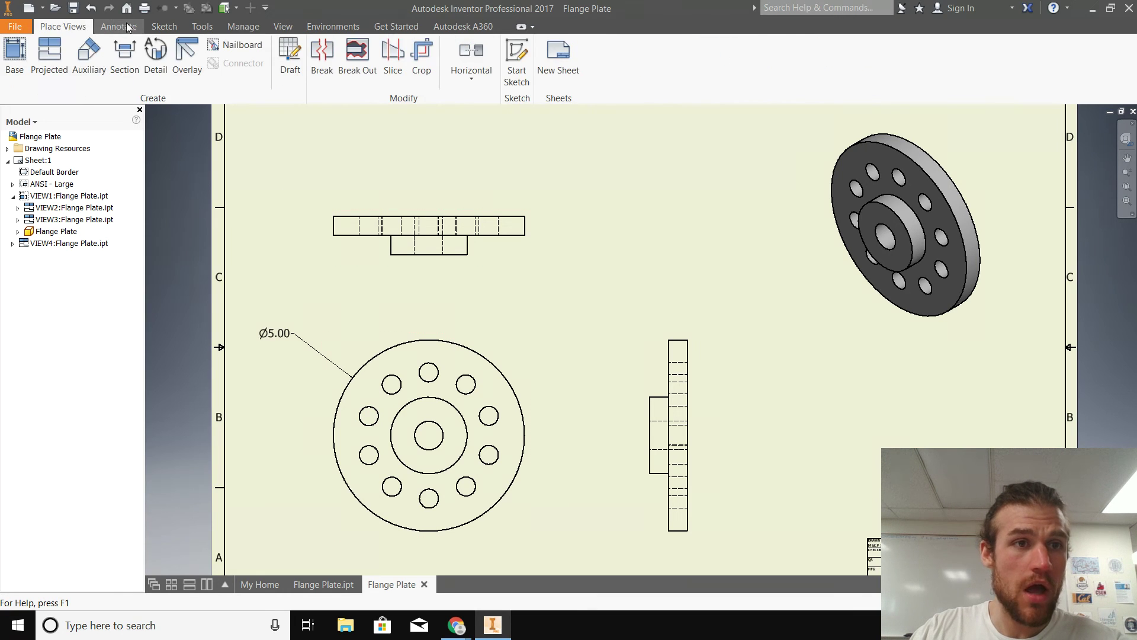
click(118, 27)
click(31, 57)
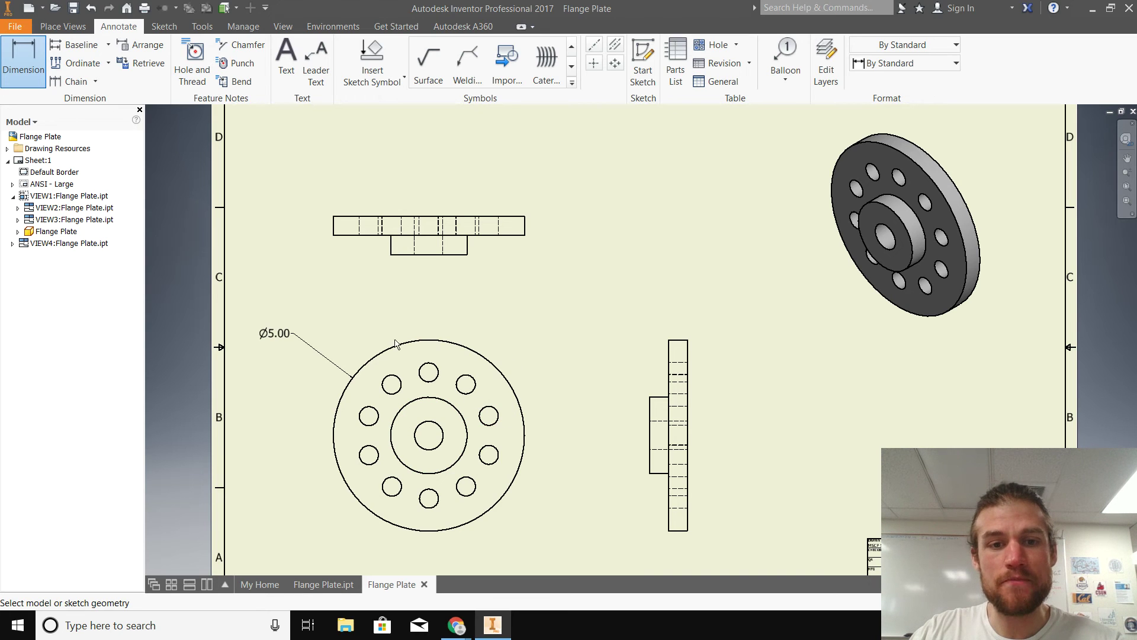
click(424, 365)
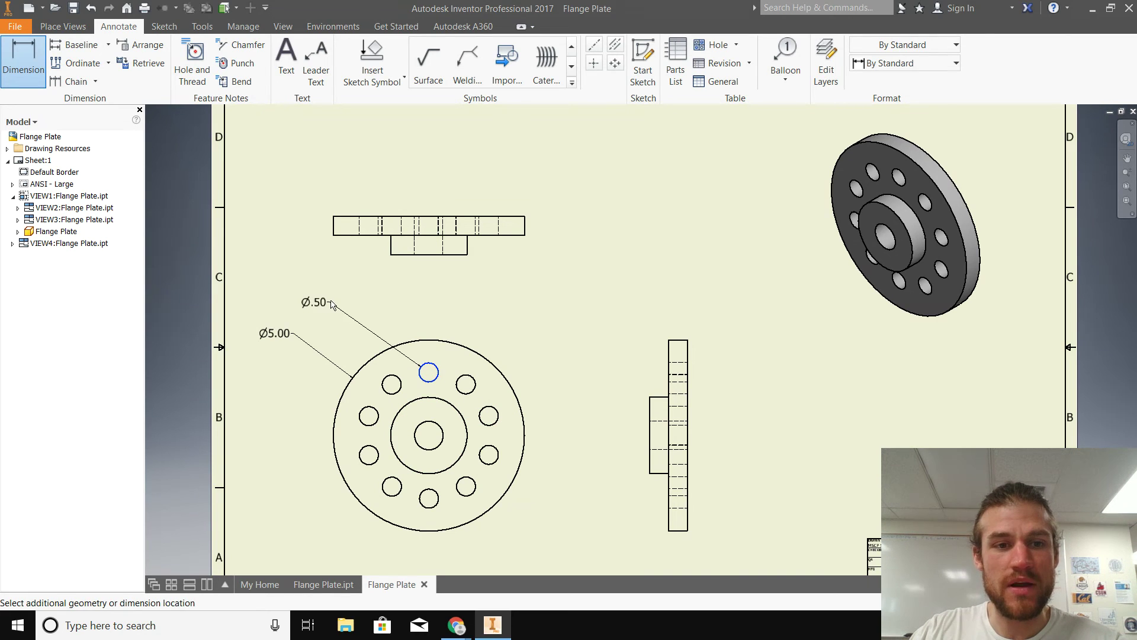
click(331, 299)
click(513, 364)
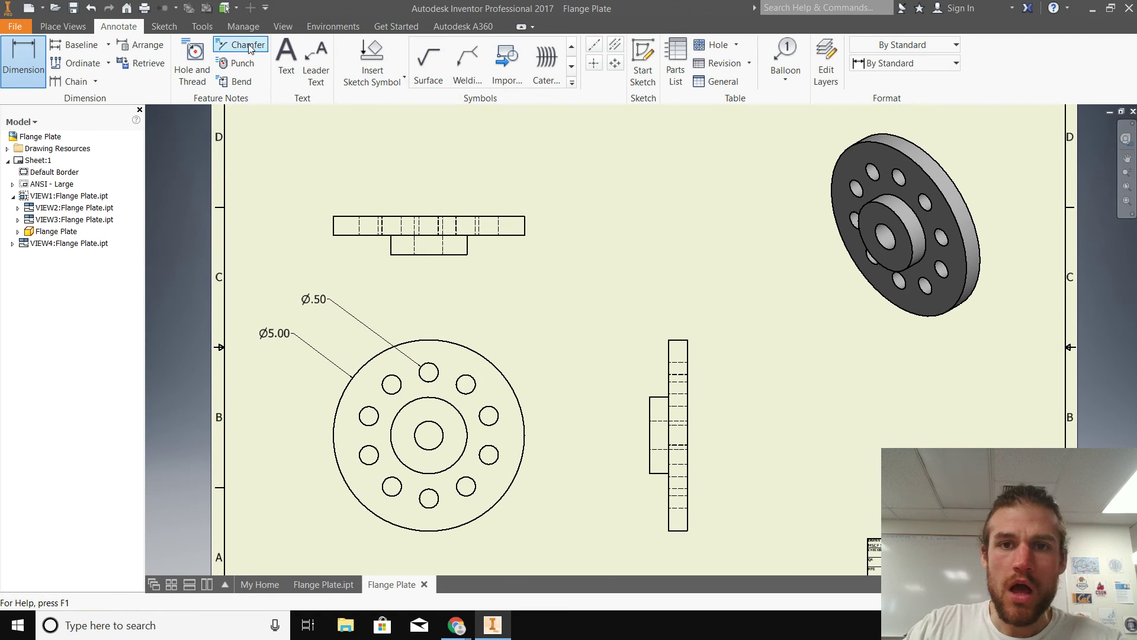
Add center marks to the central hole and the top bolt hole.
click(597, 69)
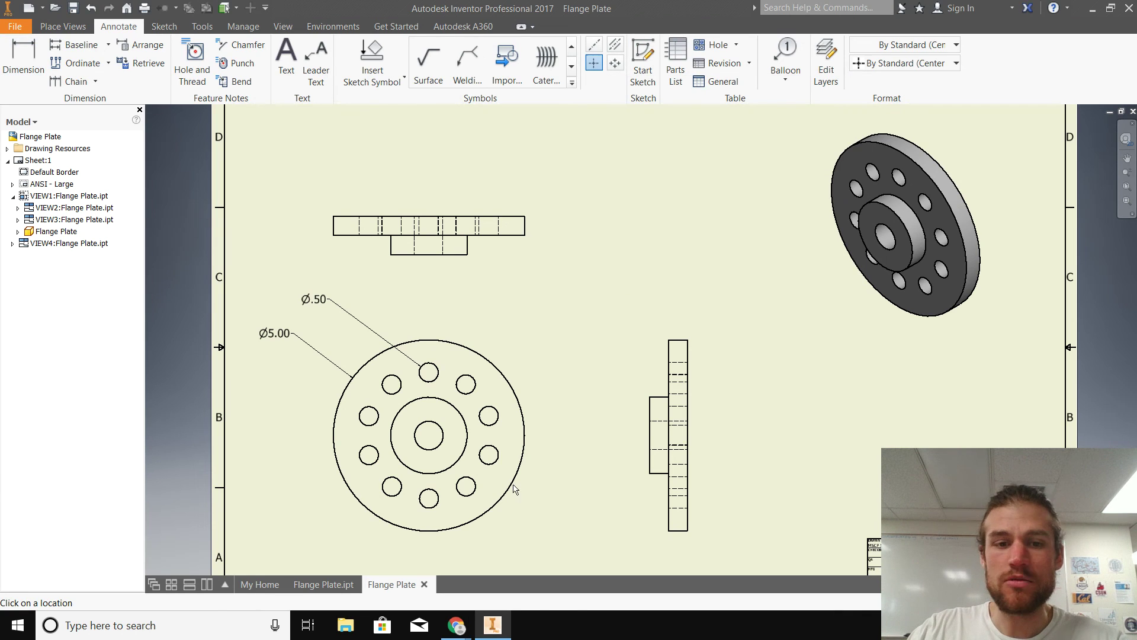
click(444, 432)
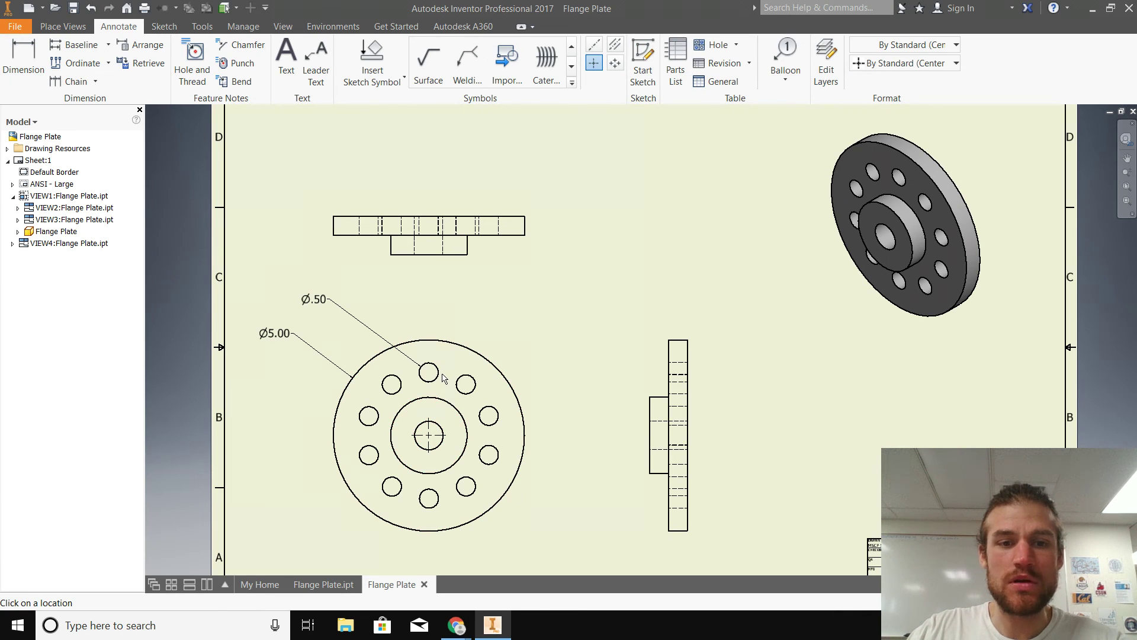
click(438, 374)
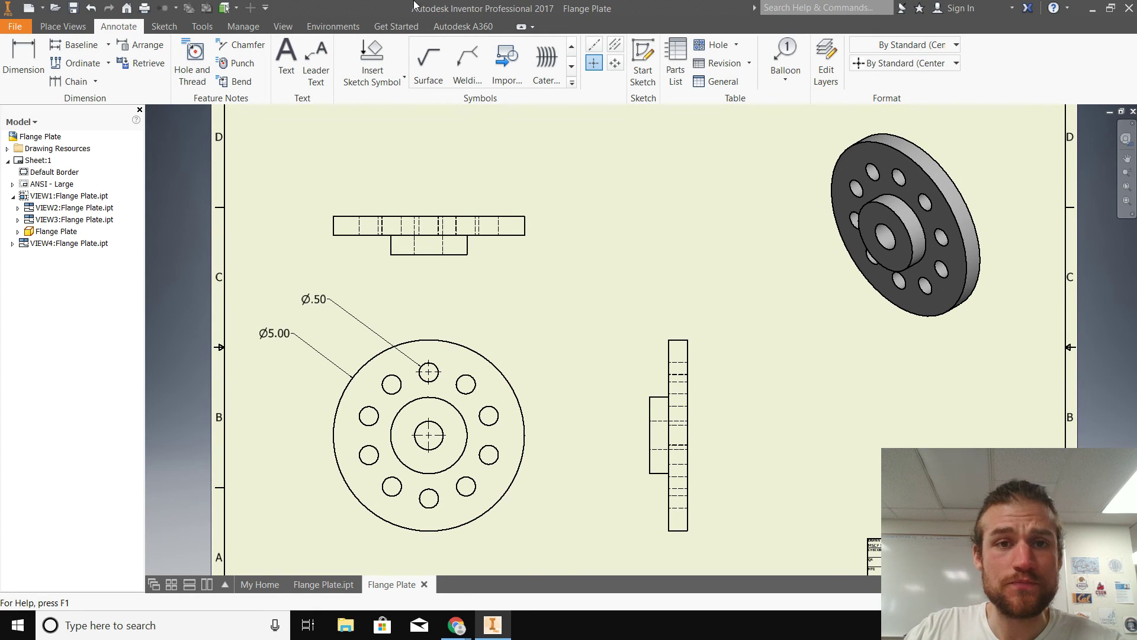
Dimension the 1.65 spacing between the top and central hole centres, left of the flange.
click(24, 59)
click(424, 373)
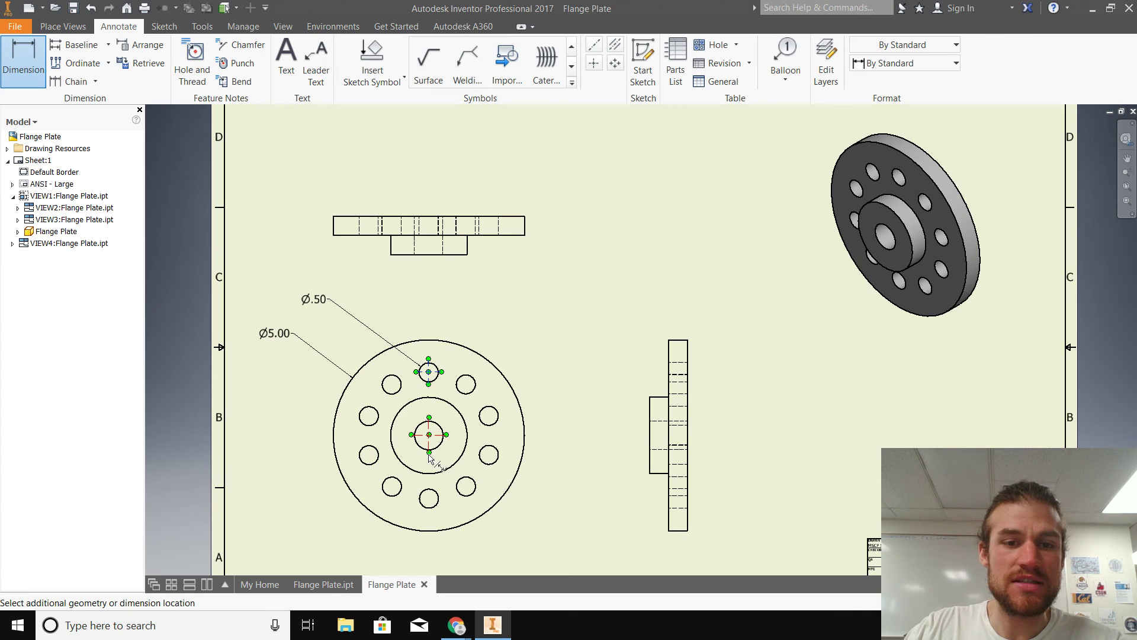
click(437, 443)
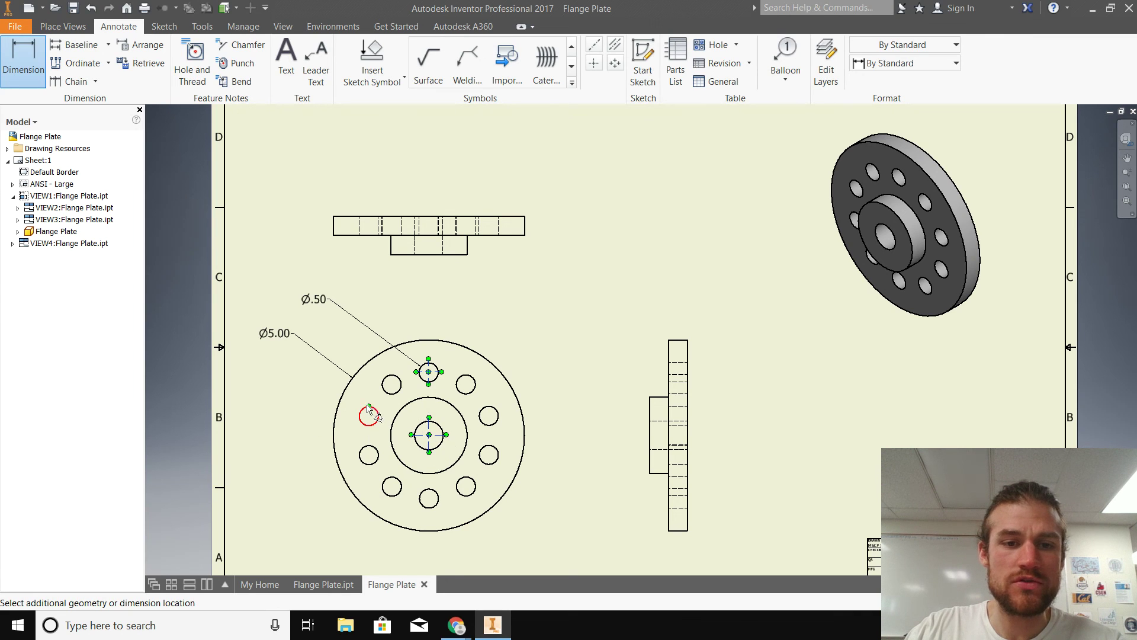
key(Escape)
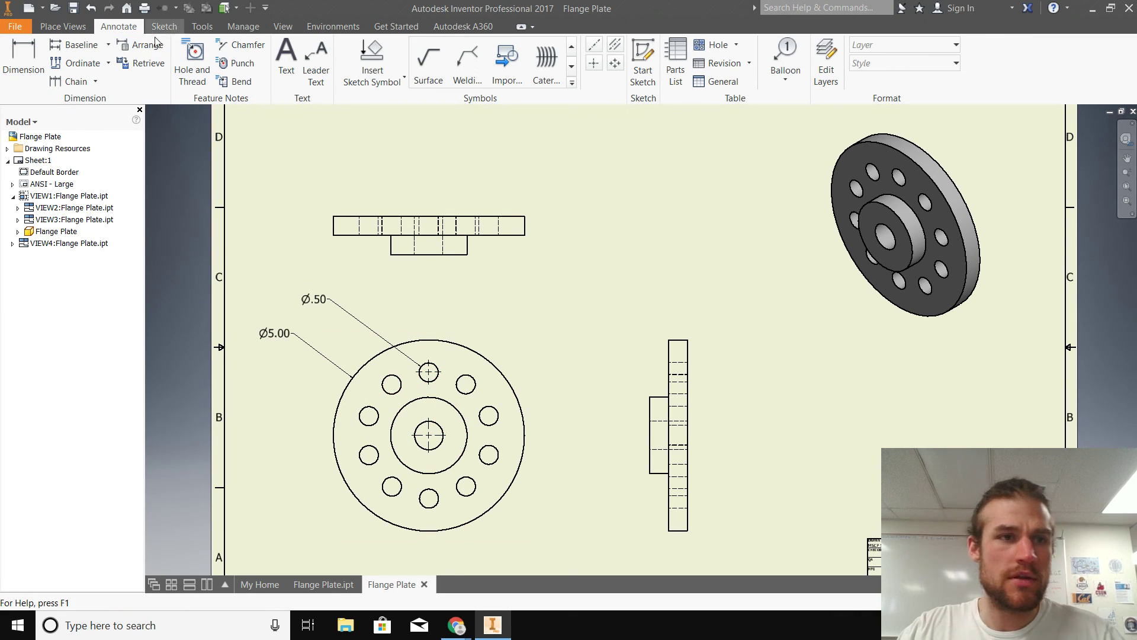
click(23, 59)
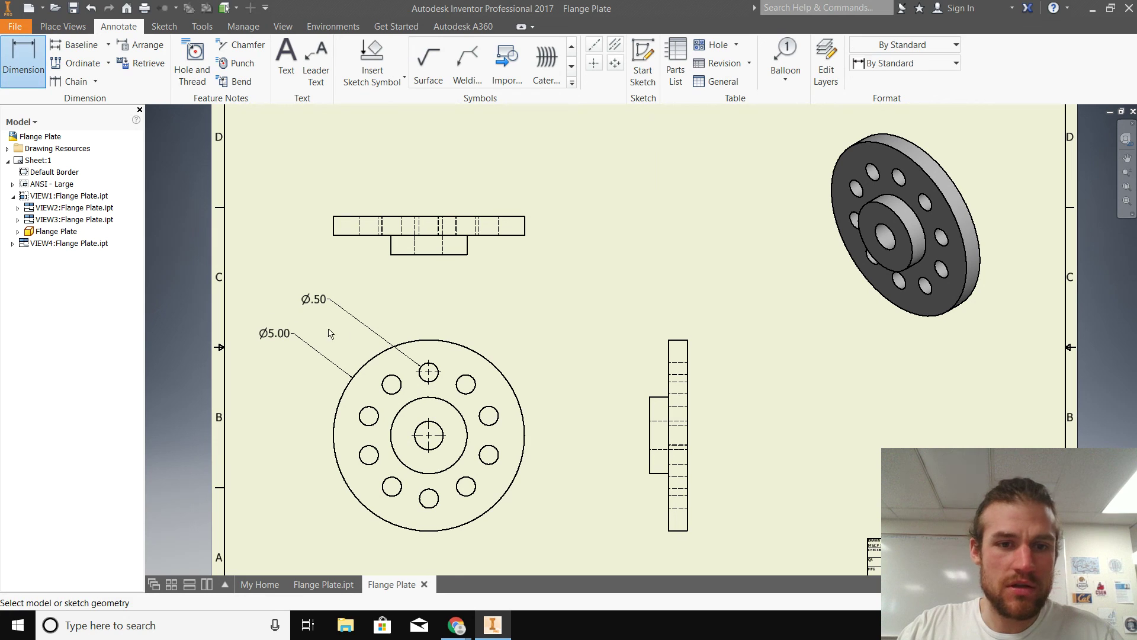
click(427, 373)
click(428, 439)
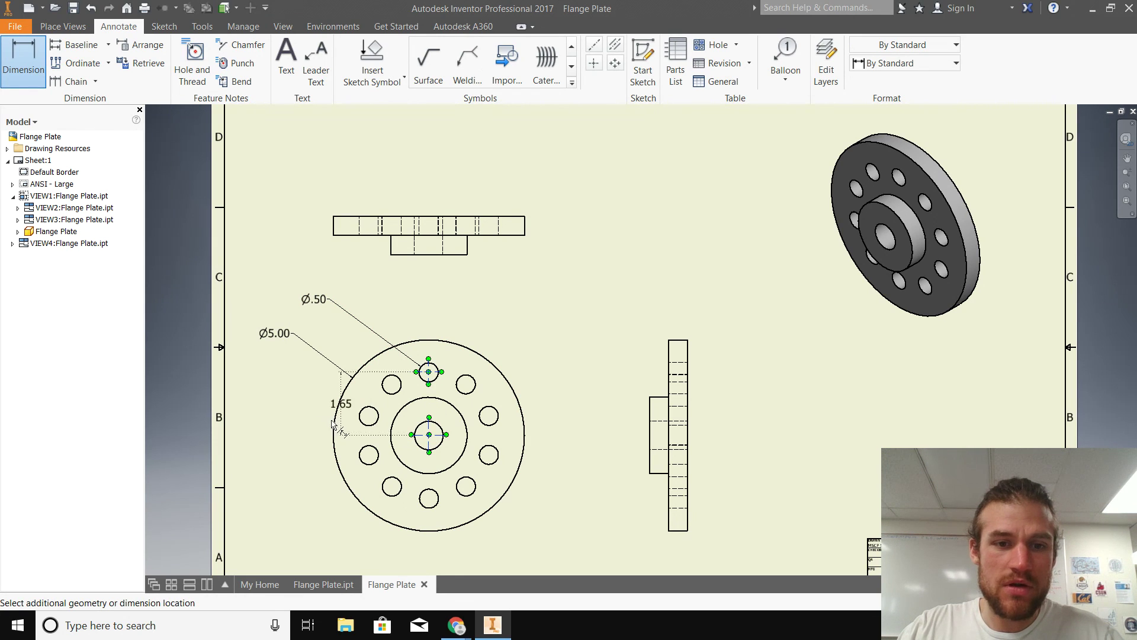
click(299, 411)
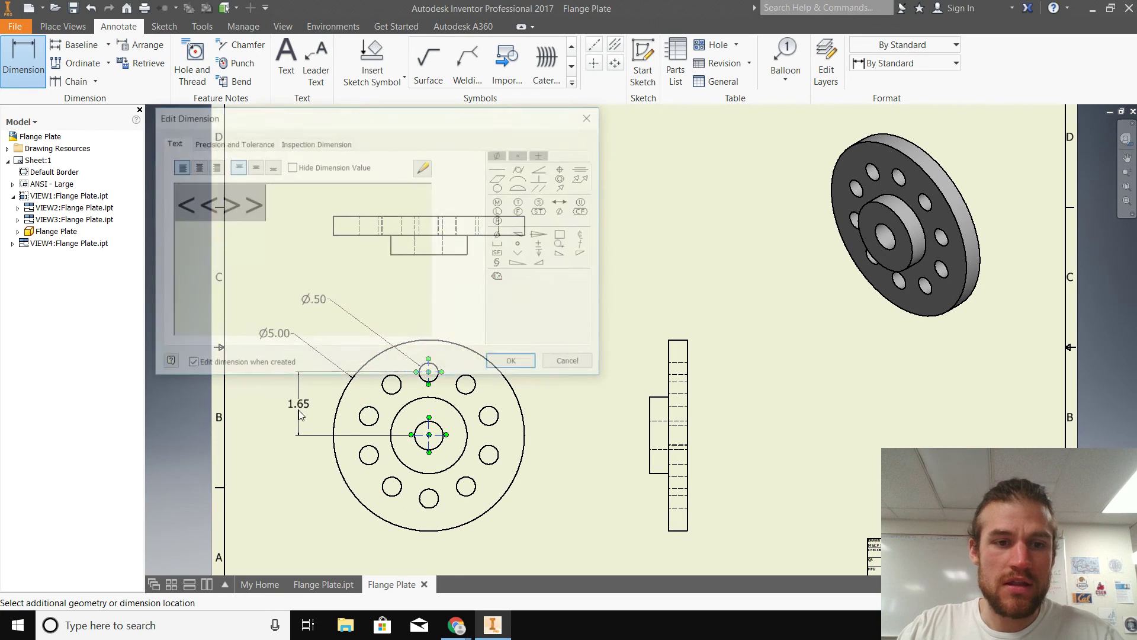
click(515, 364)
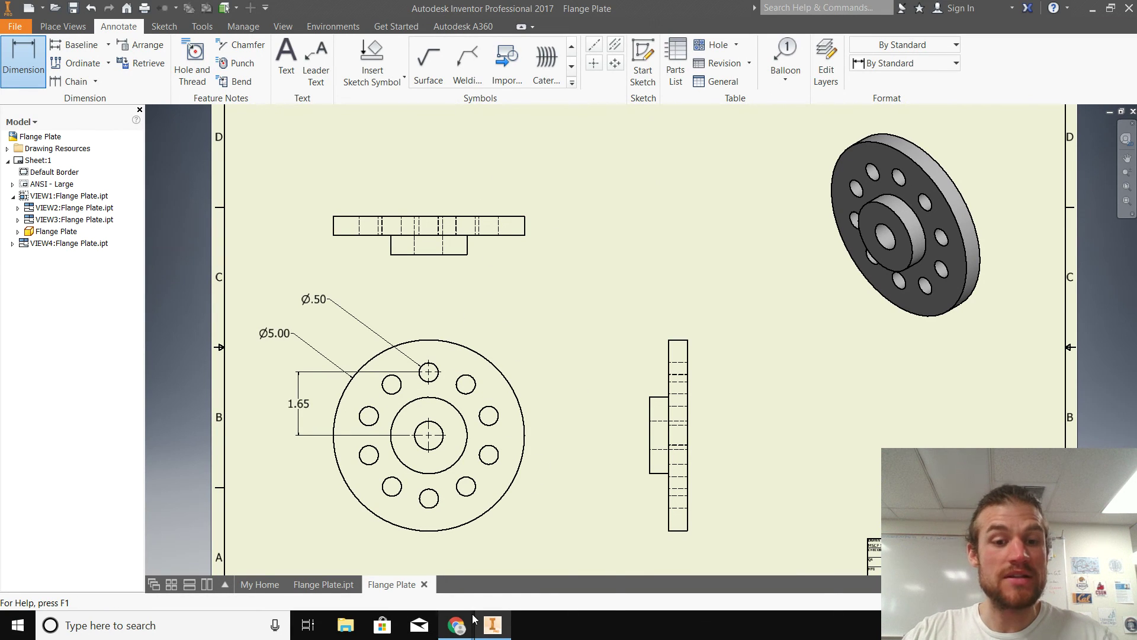
mouse_move(456, 628)
click(560, 575)
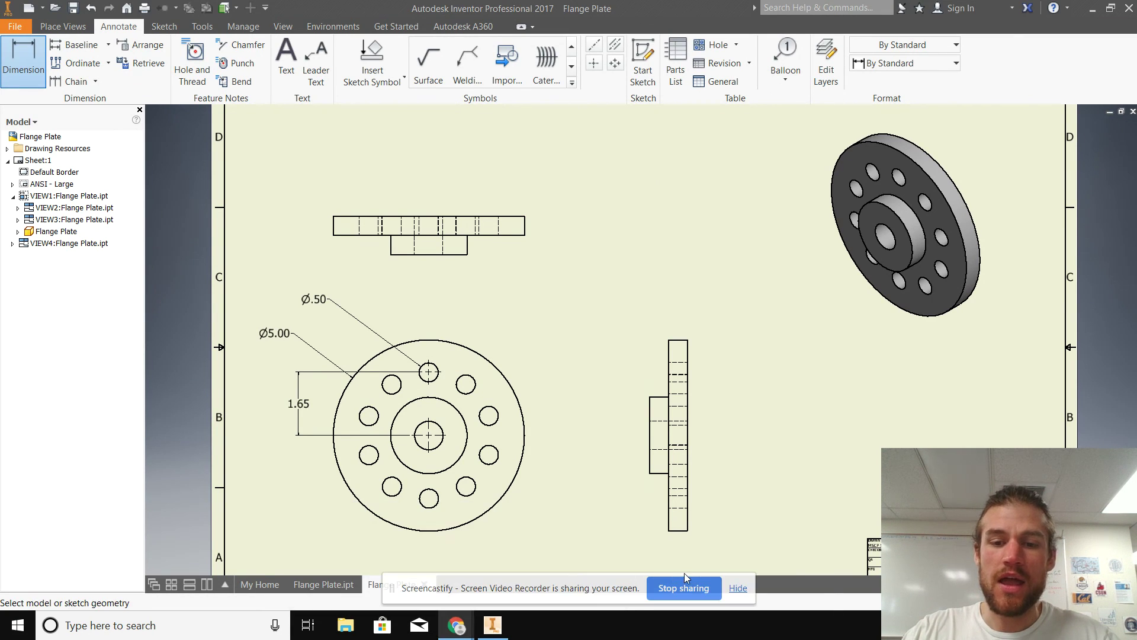